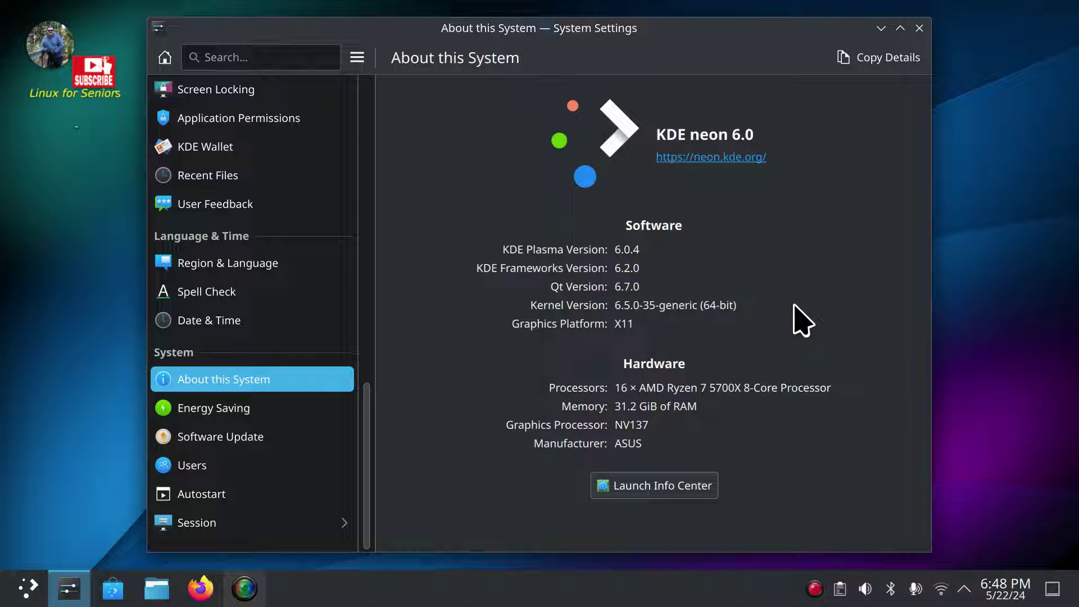
Step: Minimize System Settings and check that a KRunner search for 'p' lists PowerOFF System
click(881, 28)
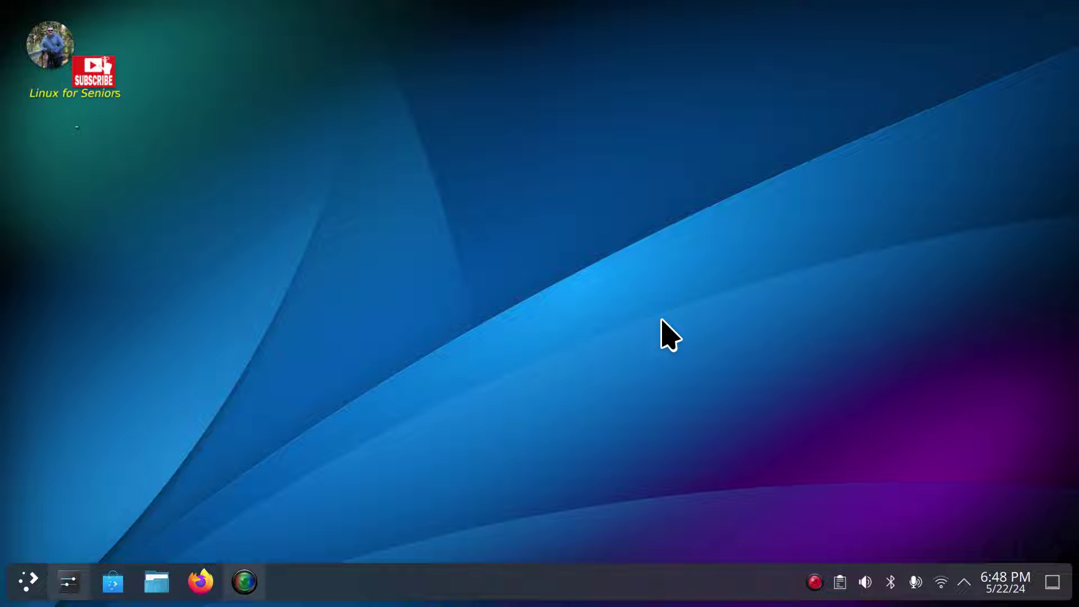
key(alt+space)
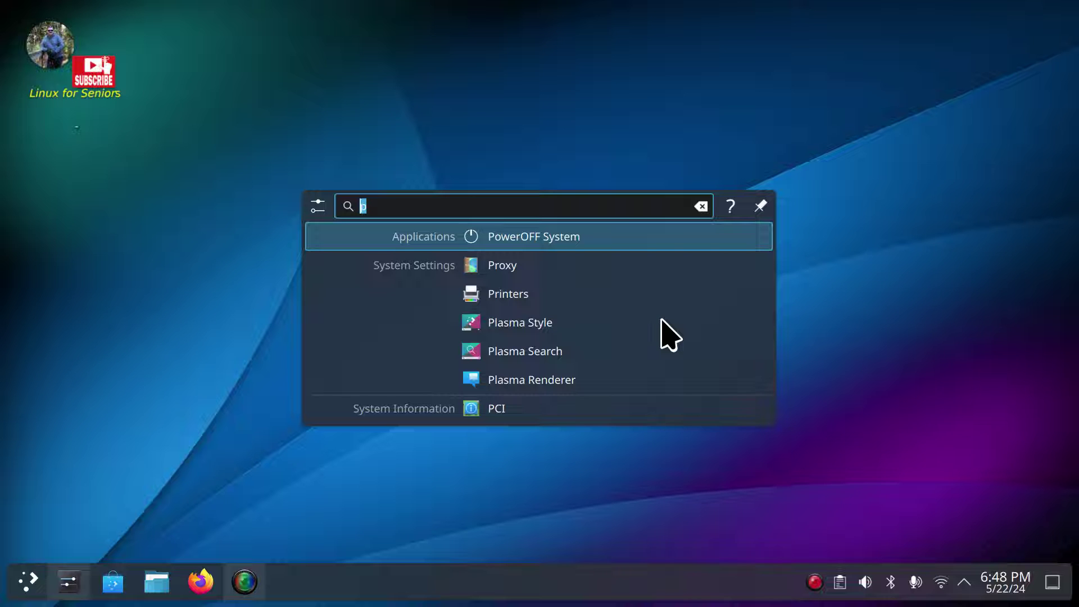
key(Escape)
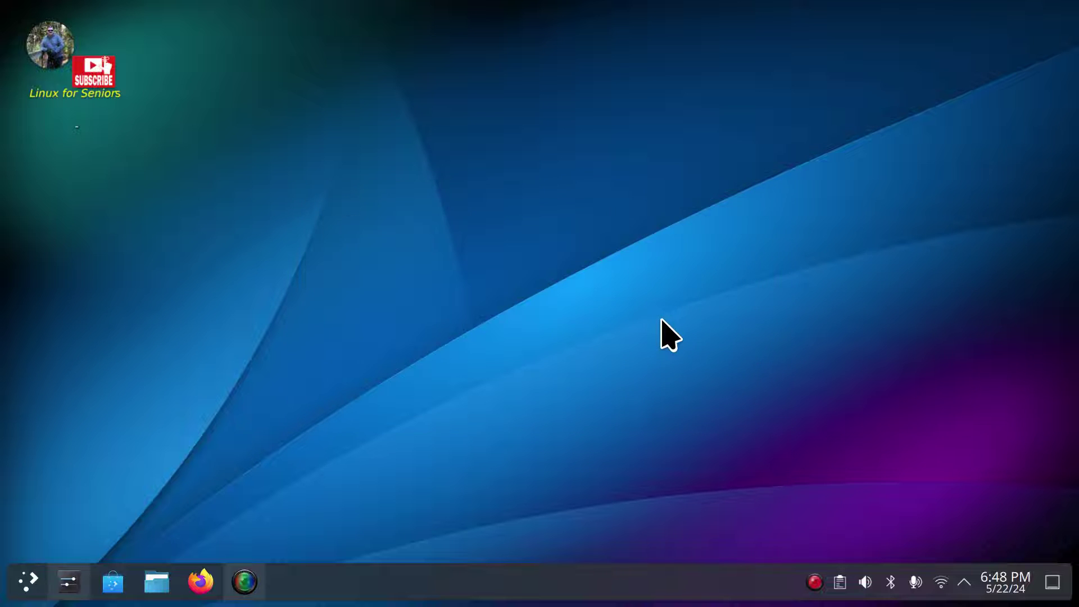
Step: Search KRunner for 'r' to confirm Reboot System is listed, then dismiss it
key(alt+space)
text(r)
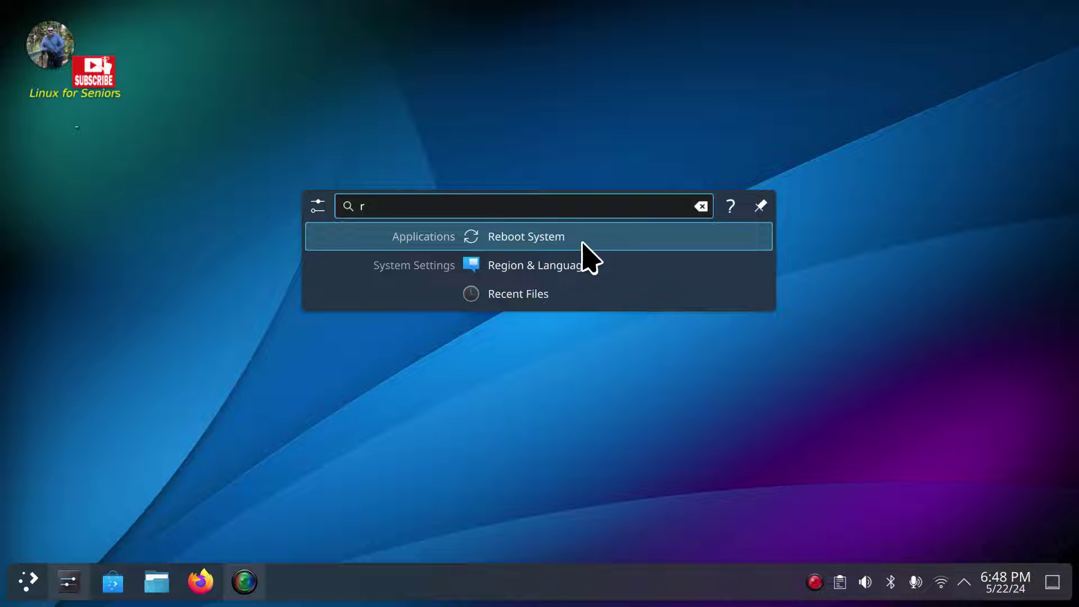
key(Escape)
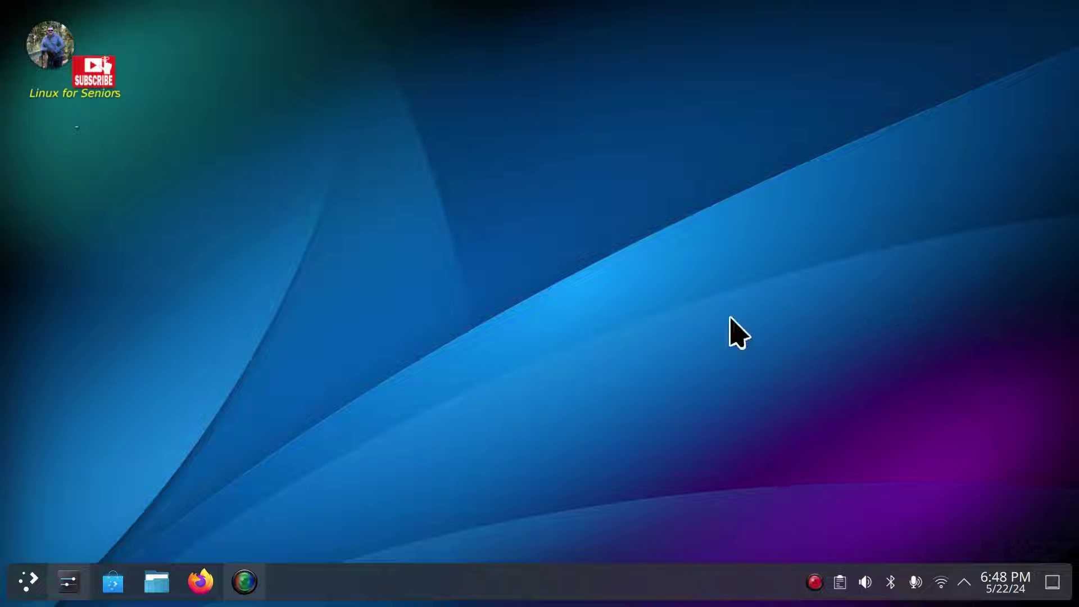
Step: Inspect PowerOFF System under the launcher's Power Stuff category, then restore System Settings
click(25, 585)
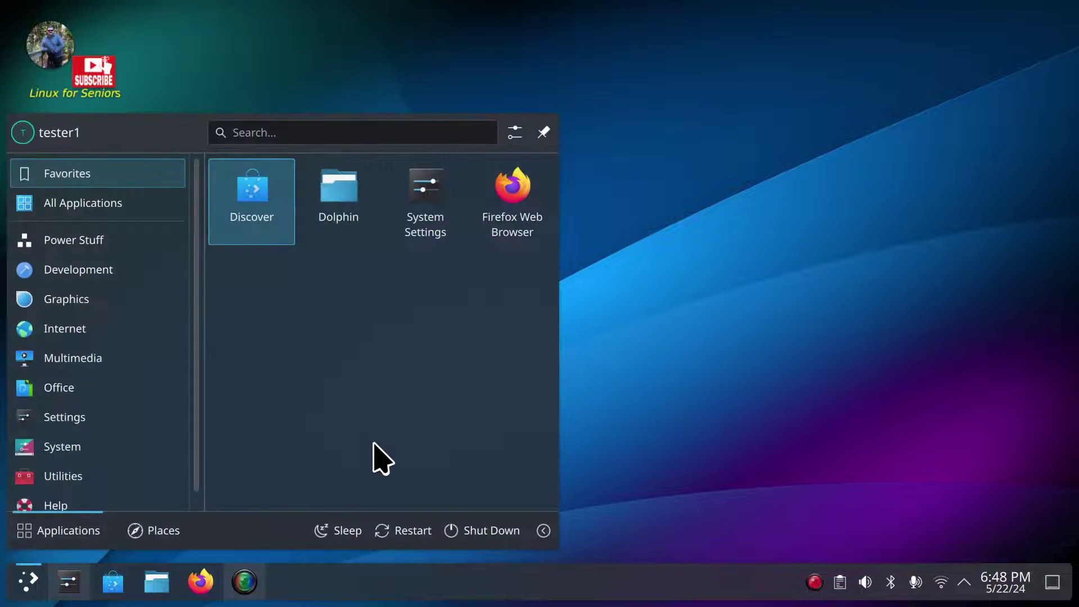
click(96, 242)
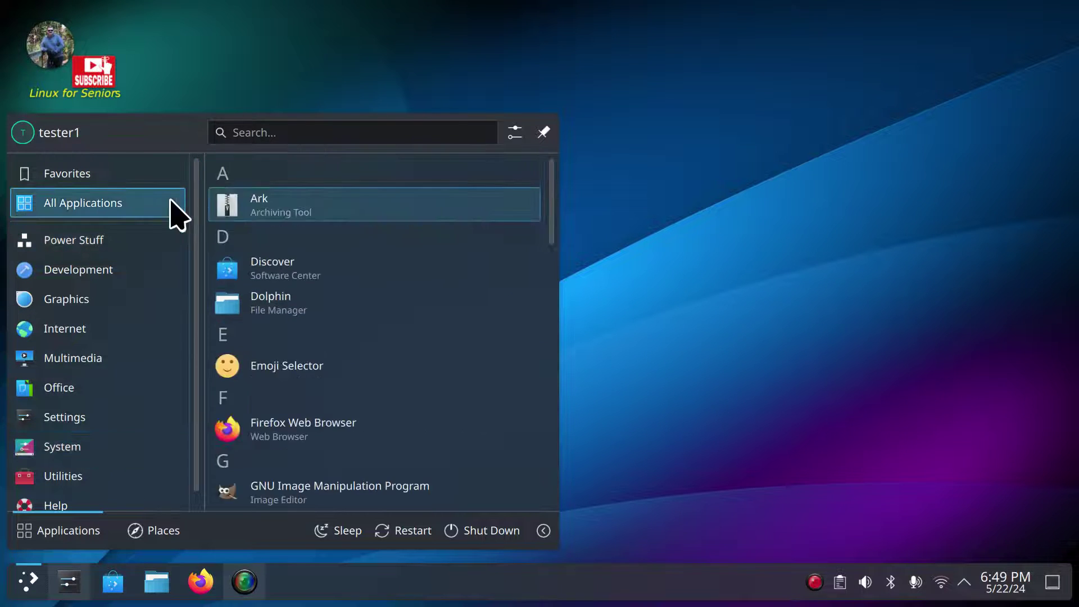
right_click(336, 178)
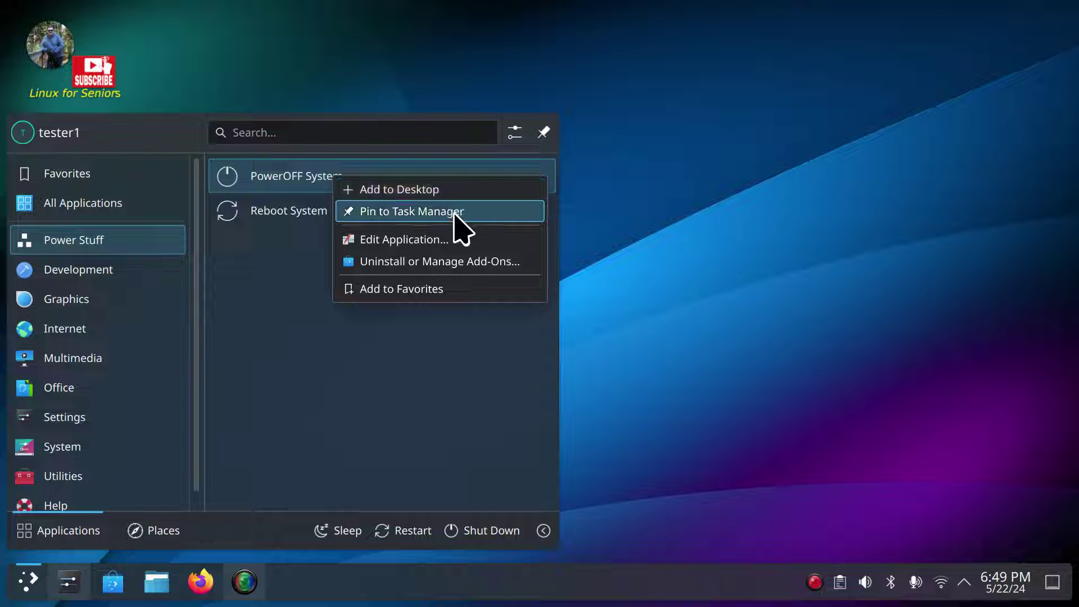
click(296, 357)
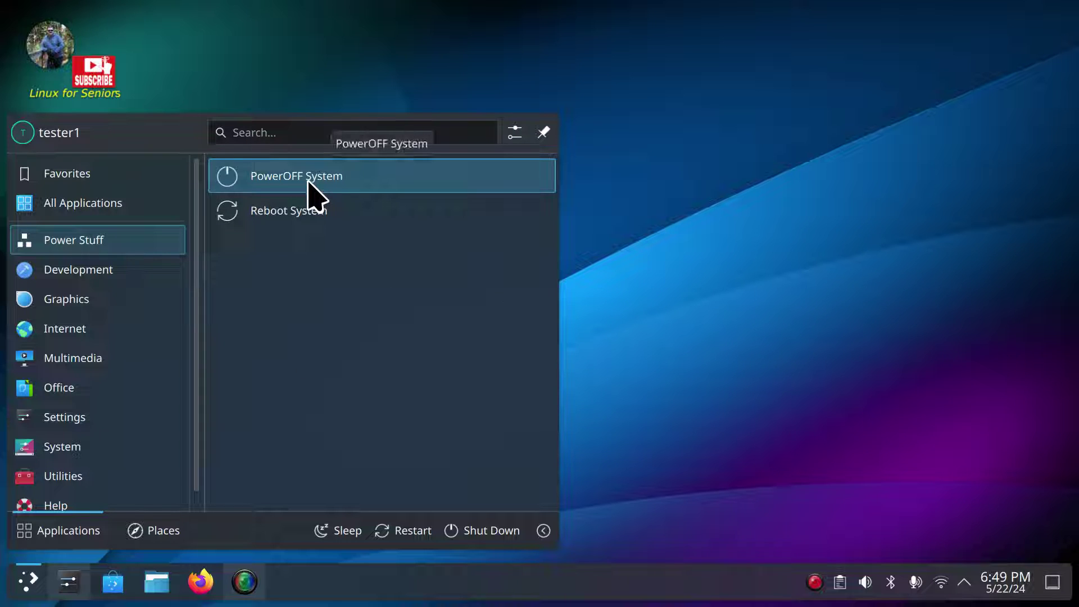
click(657, 357)
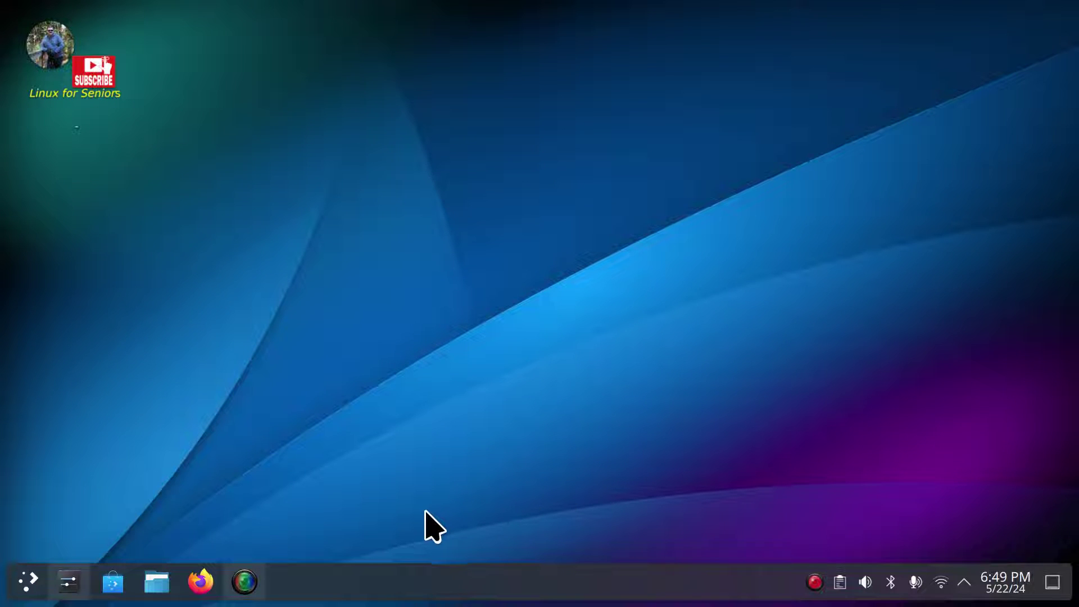
click(65, 586)
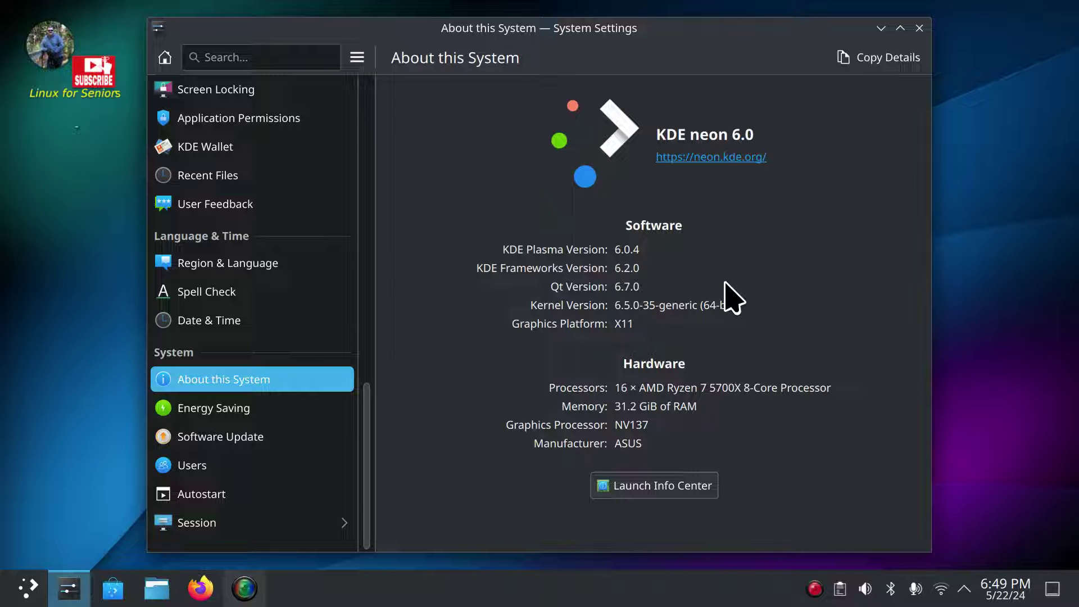
Step: Close the System Settings window showing the About this System page
click(921, 29)
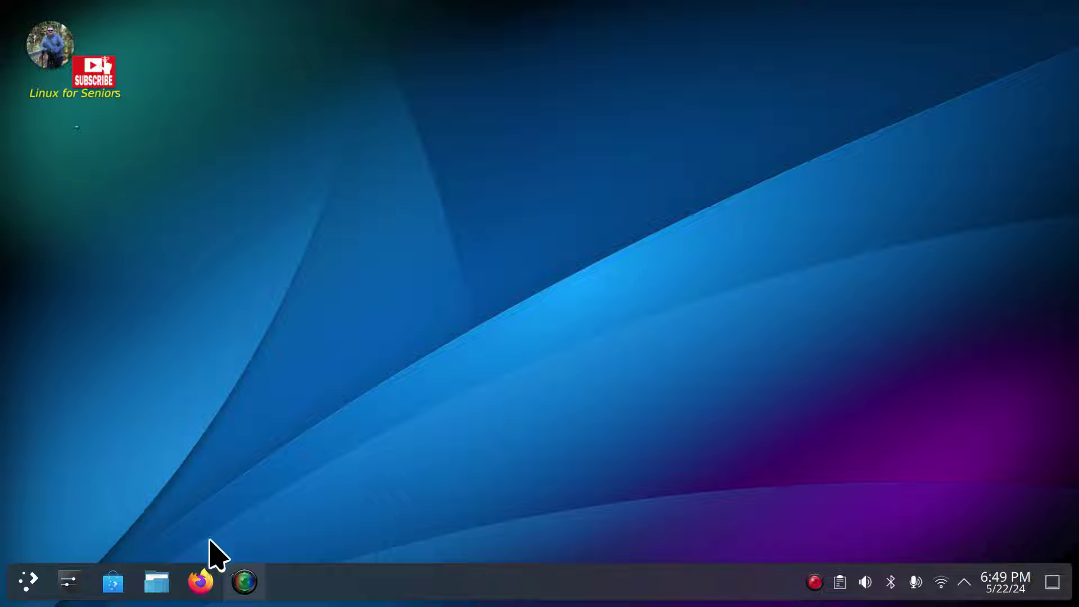
Step: Start Shut Down from the launcher's power options, then cancel it in the logout dialog
click(28, 586)
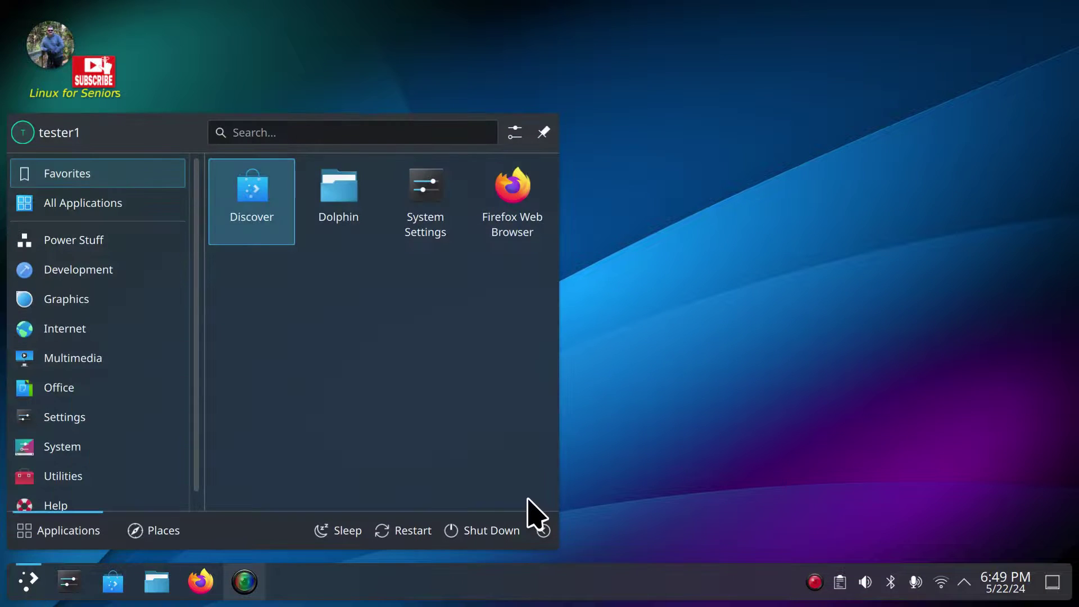
mouse_move(104, 242)
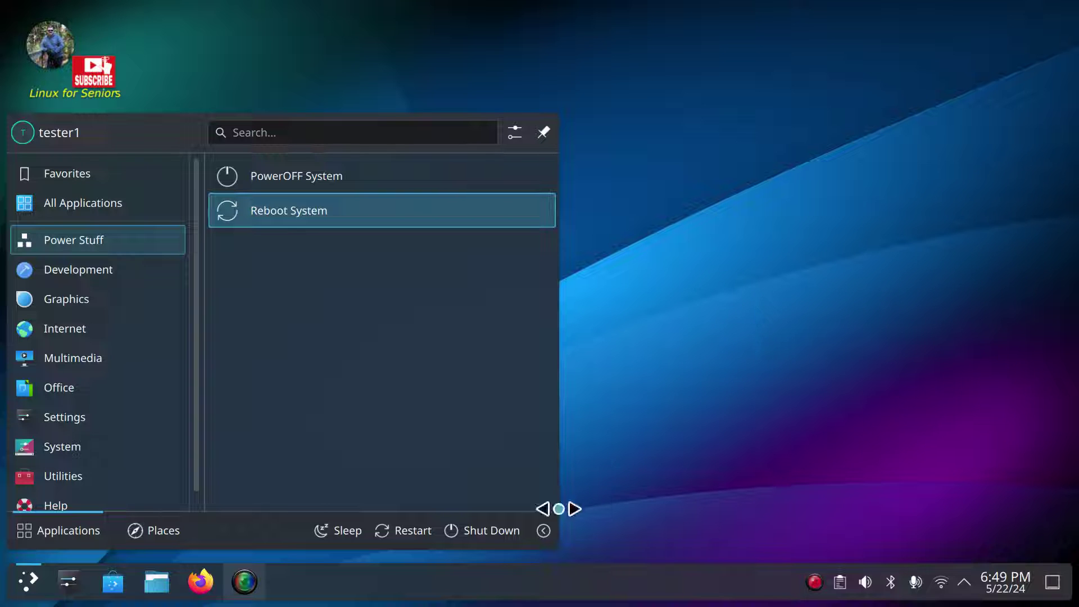
click(493, 533)
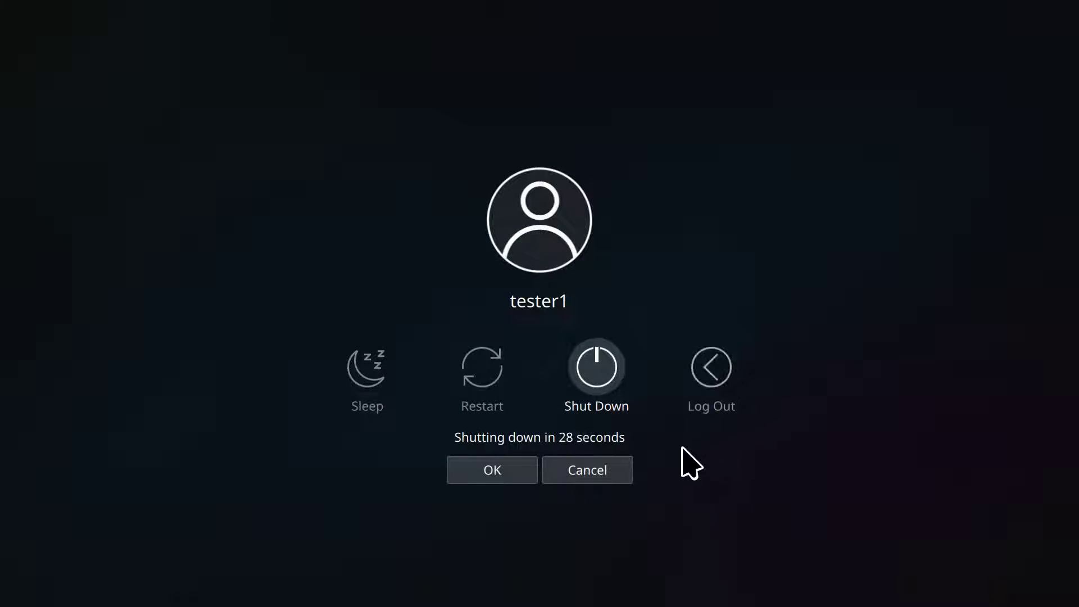
click(573, 471)
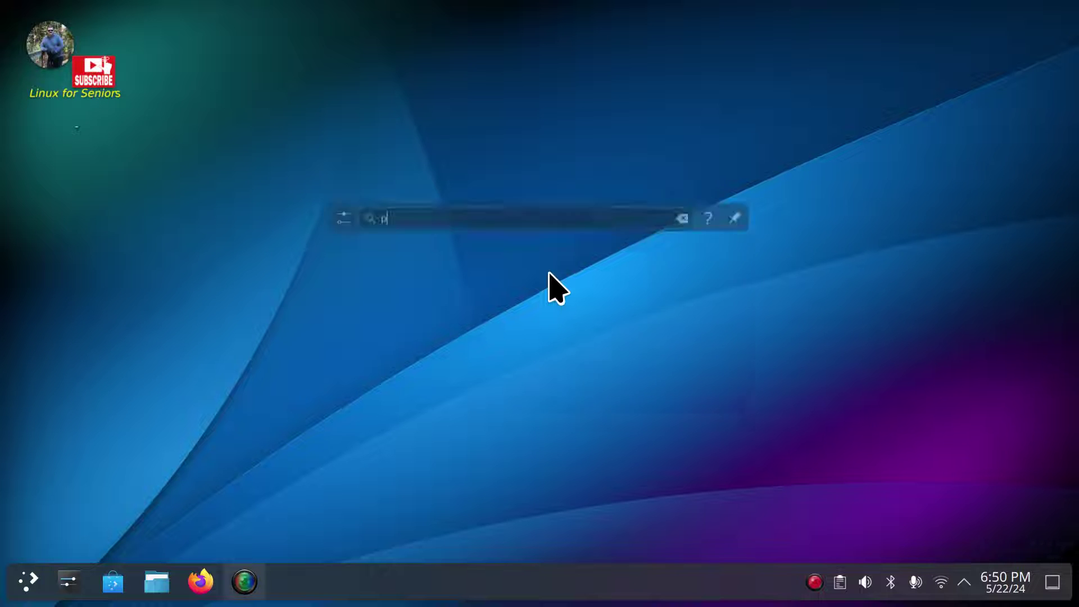
Step: Search KRunner for 'p', then check the launcher's Power Stuff and System categories
text(p)
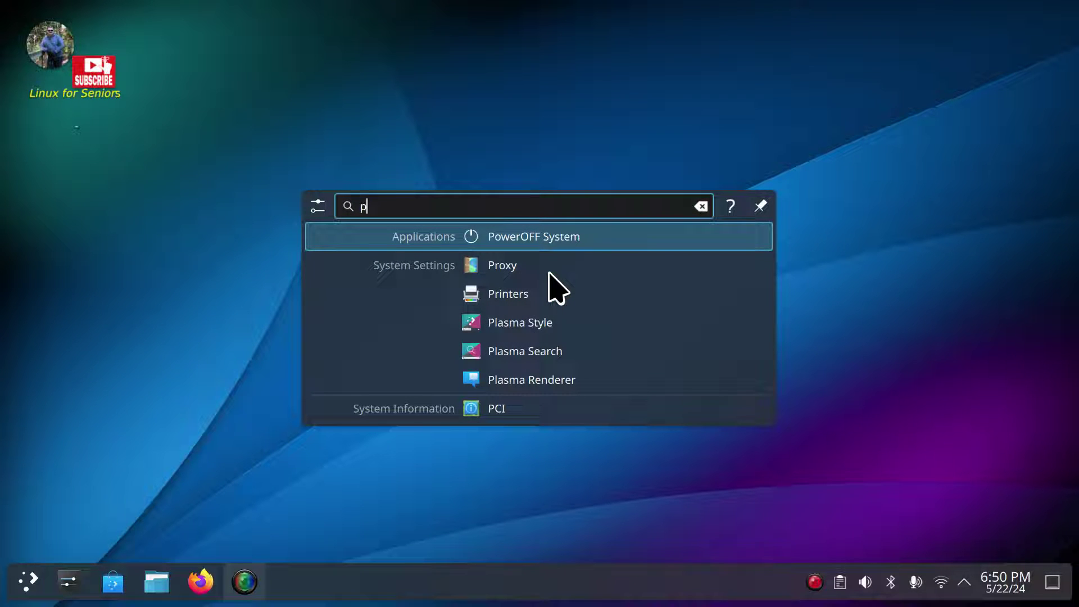
click(140, 397)
click(31, 579)
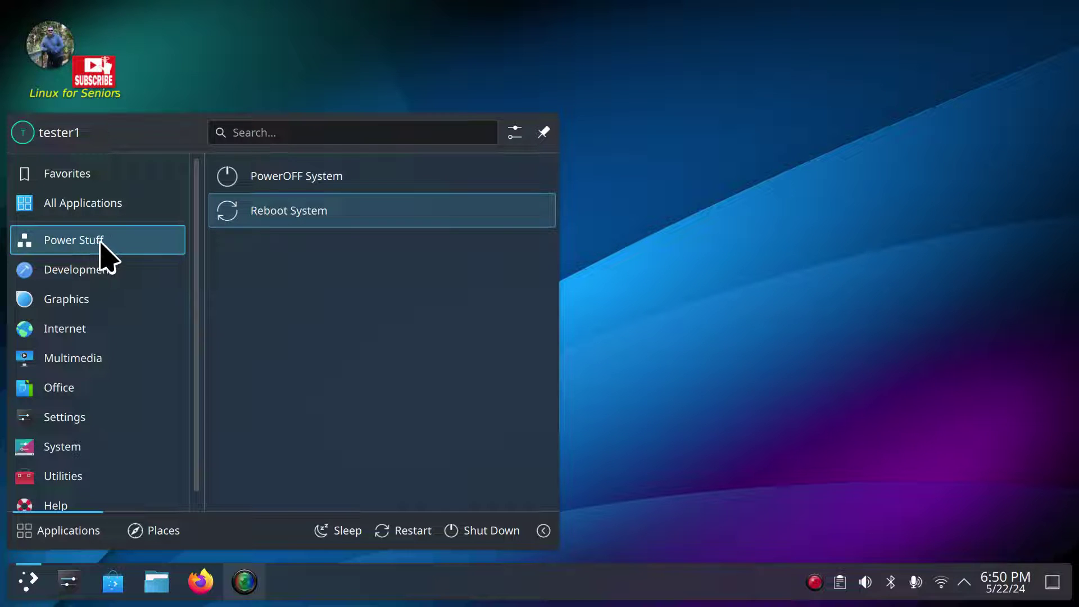
mouse_move(56, 448)
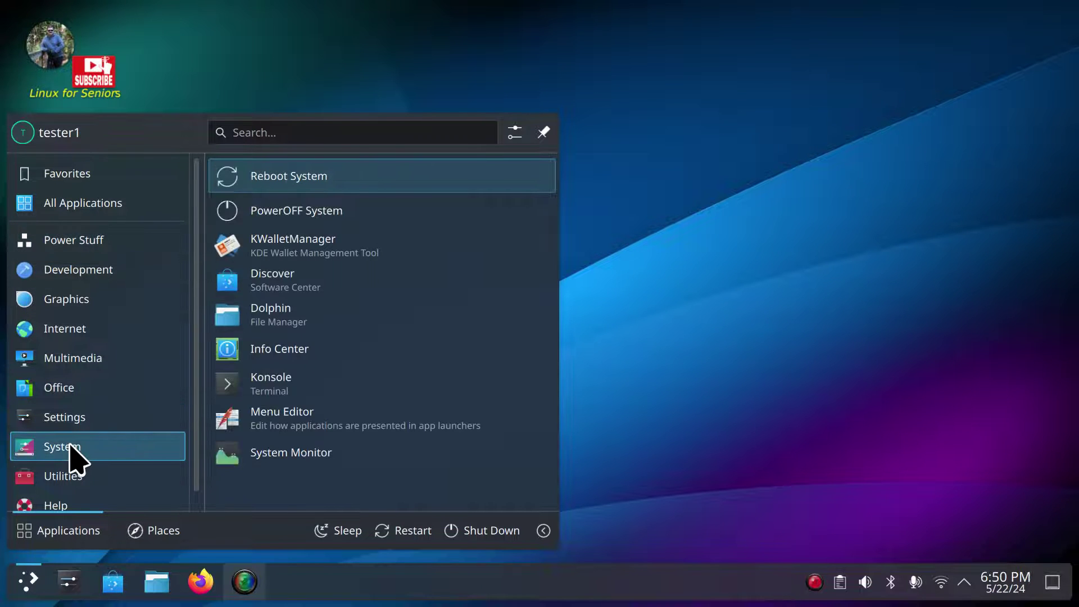
click(724, 386)
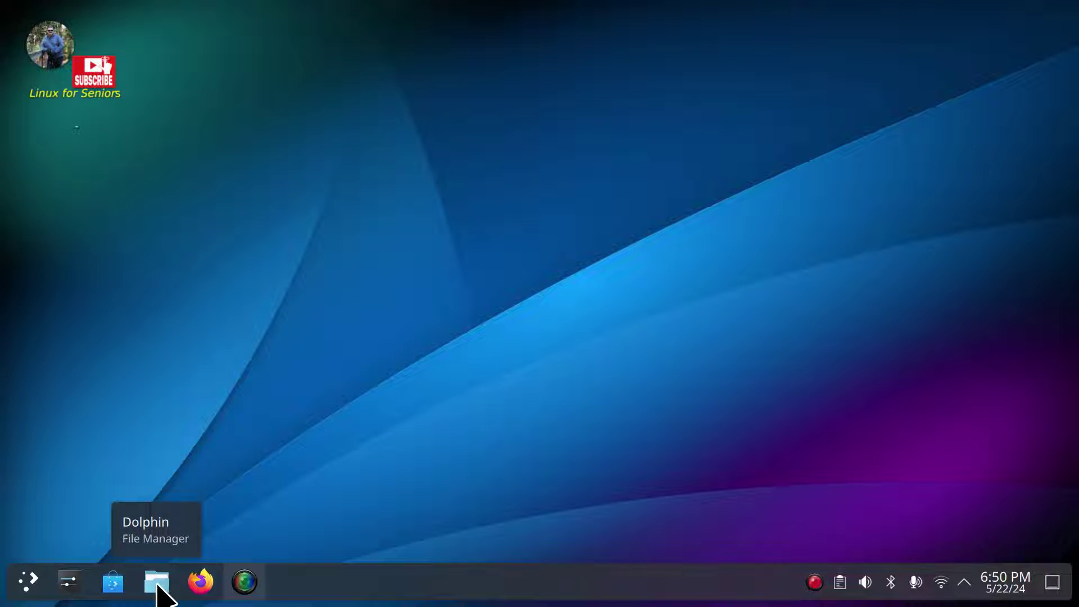
Step: Open Dolphin at Home, show hidden files, and browse to .local/share/applications
click(157, 585)
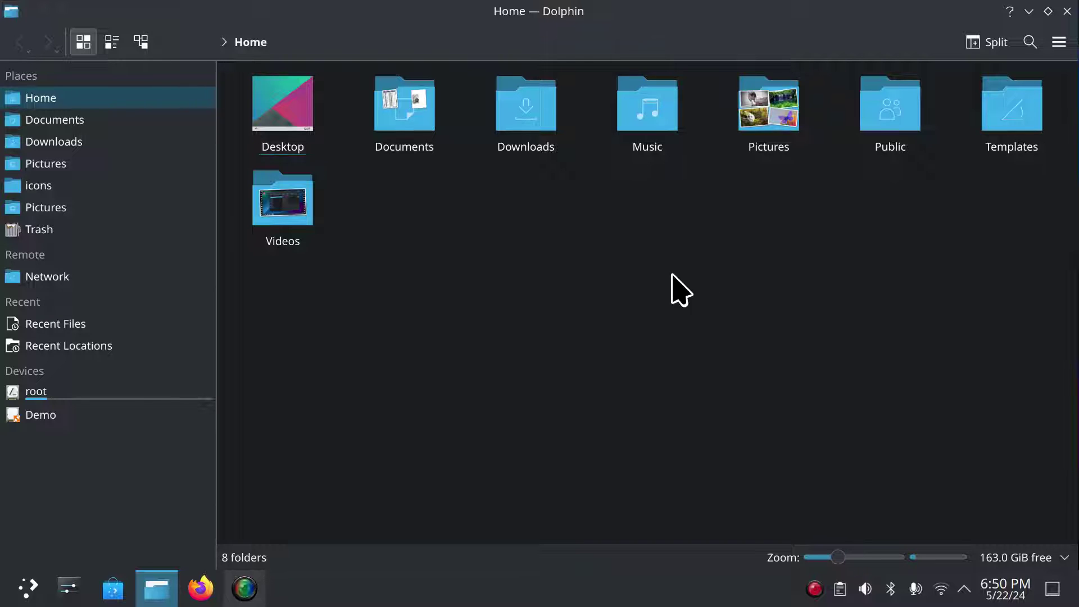
click(1059, 43)
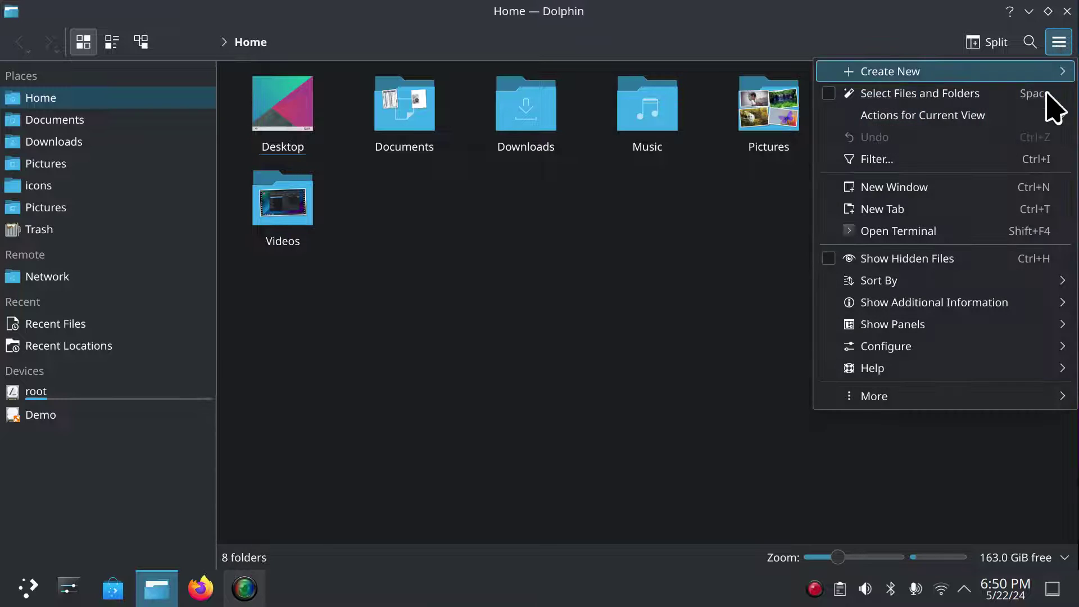
click(1004, 259)
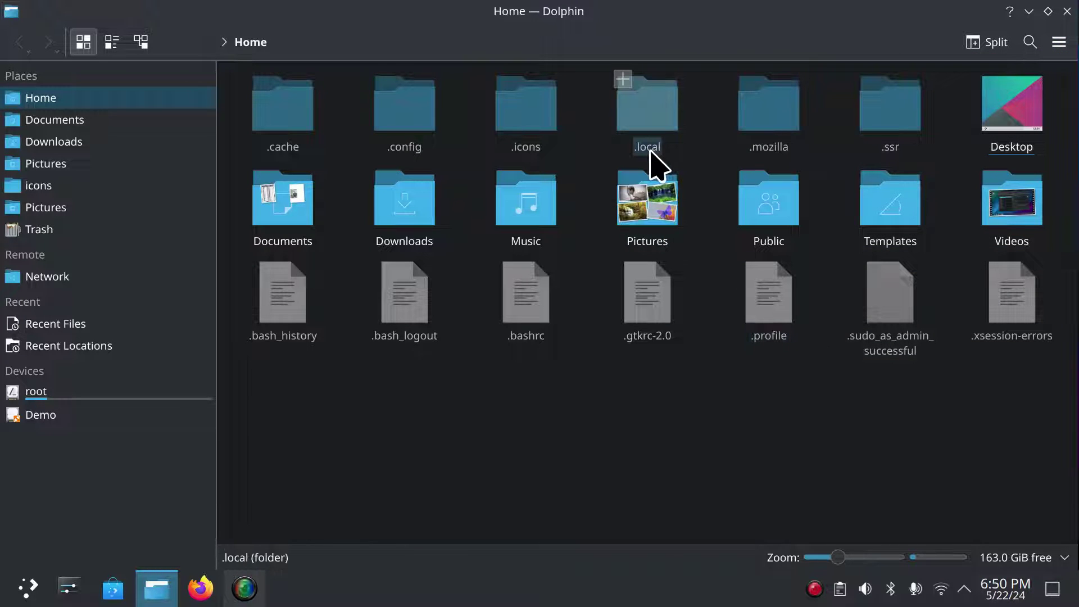
click(654, 123)
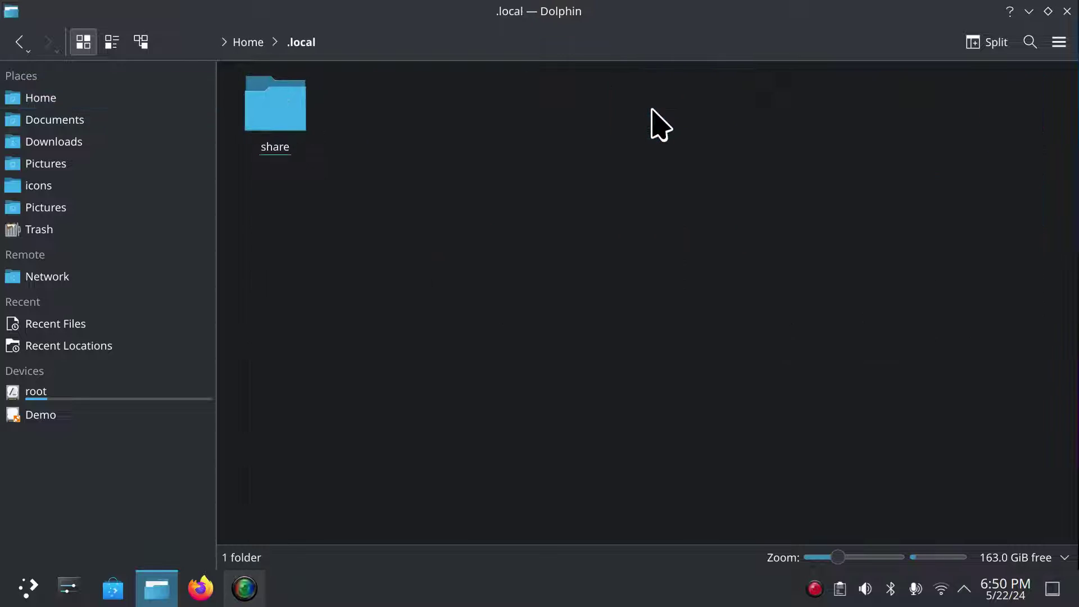
click(297, 100)
click(301, 106)
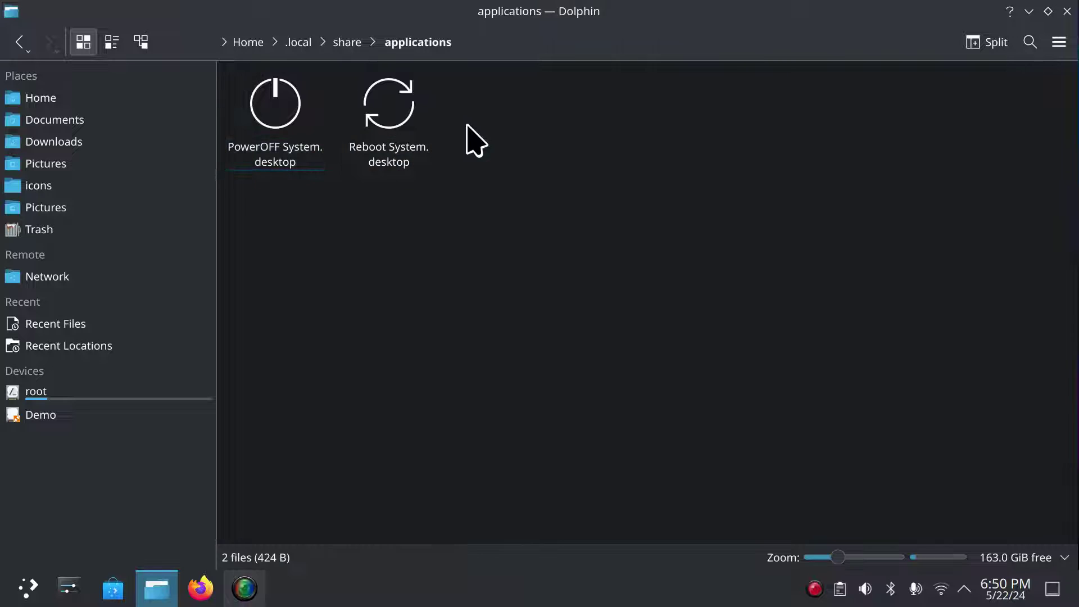
Step: Delete PowerOFF System.desktop and Reboot System.desktop, hide dotfiles again, and close Dolphin
drag(483, 97, 263, 156)
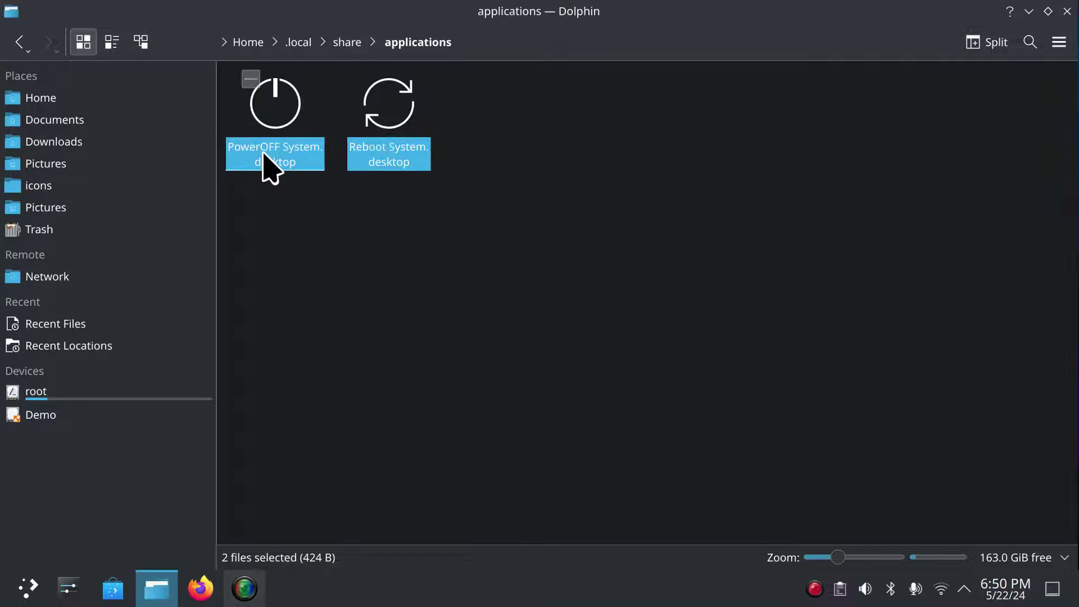
key(Delete)
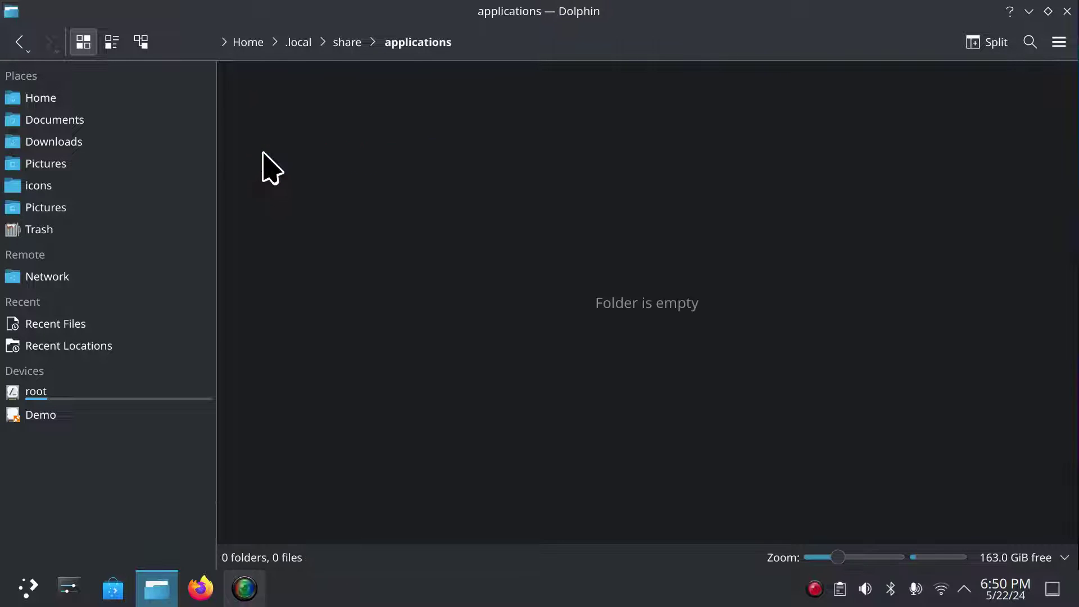
click(102, 100)
key(ctrl+h)
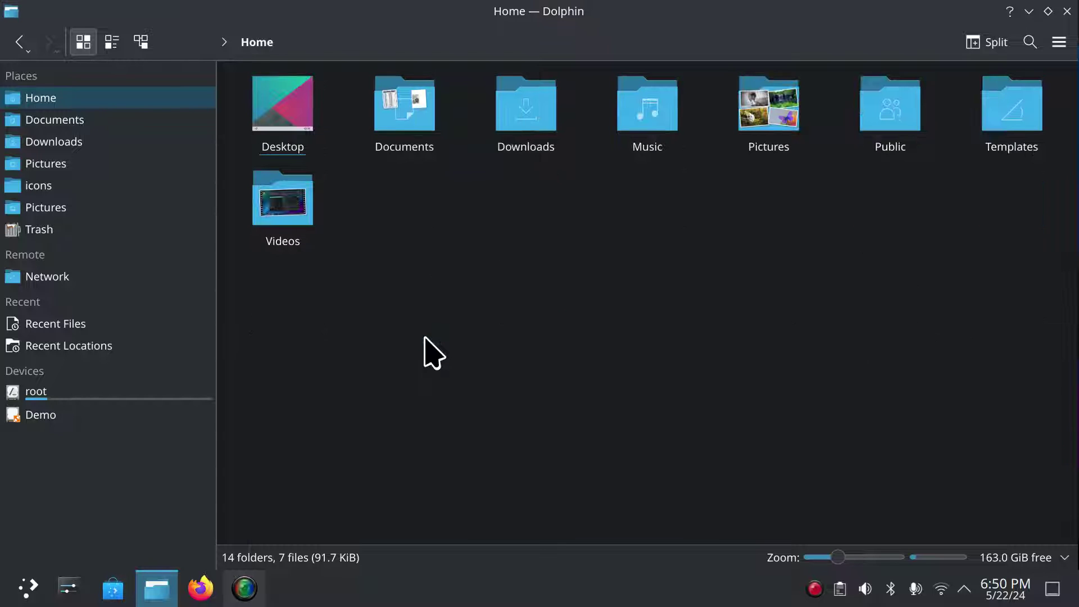
double_click(816, 23)
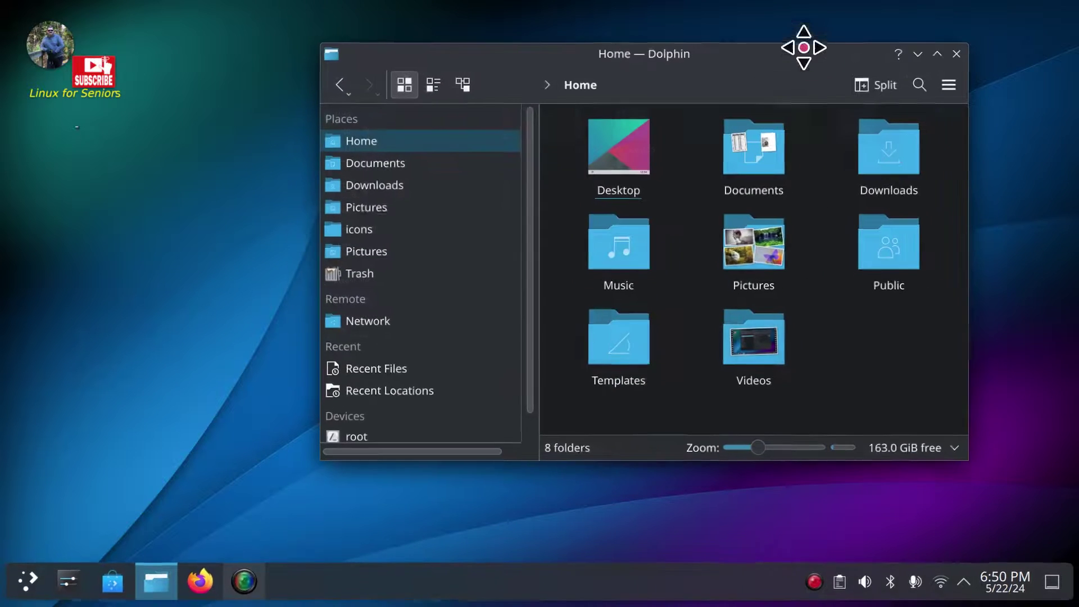
click(956, 52)
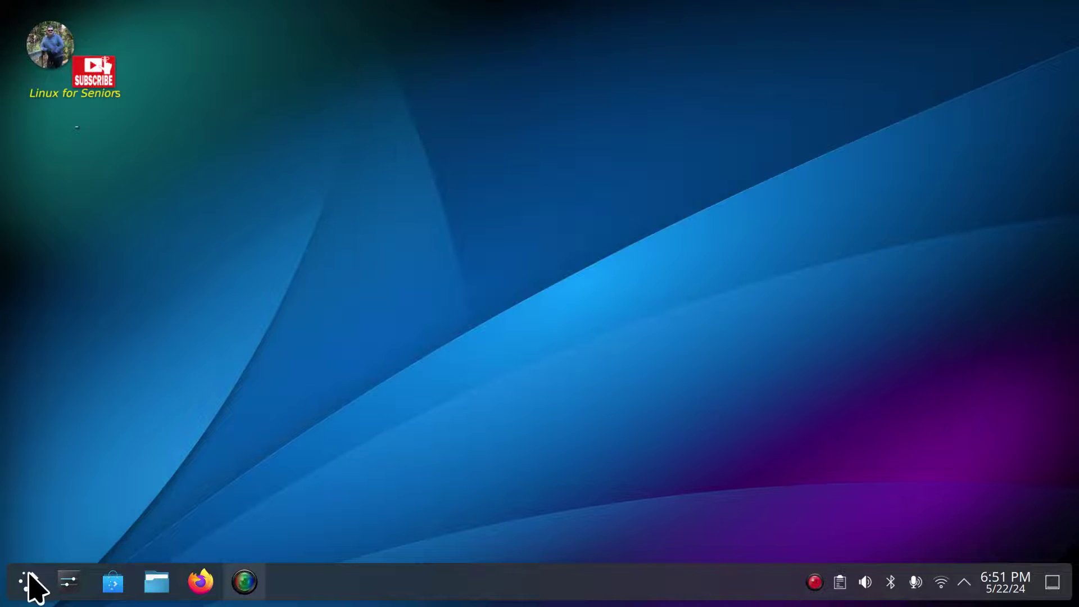
Step: Open KDE Menu Editor through the launcher's Edit Applications option
click(30, 582)
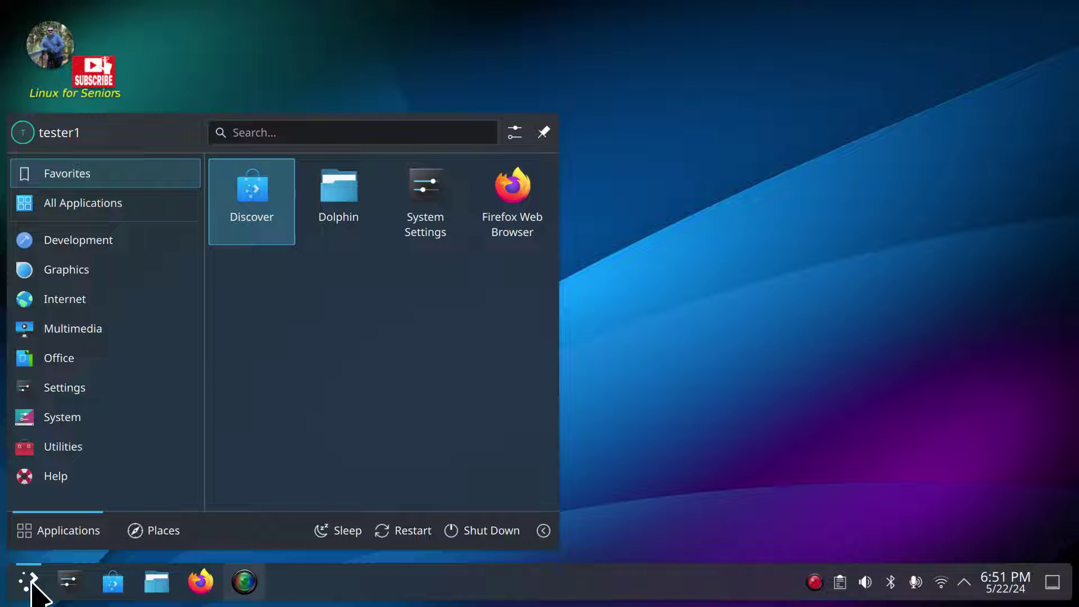
click(759, 371)
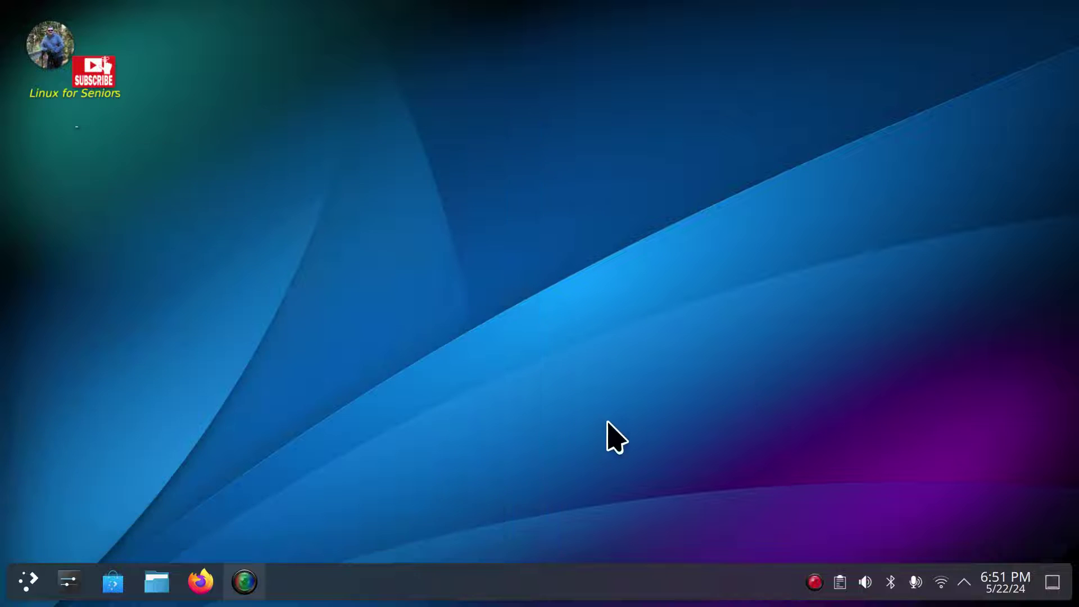
right_click(32, 585)
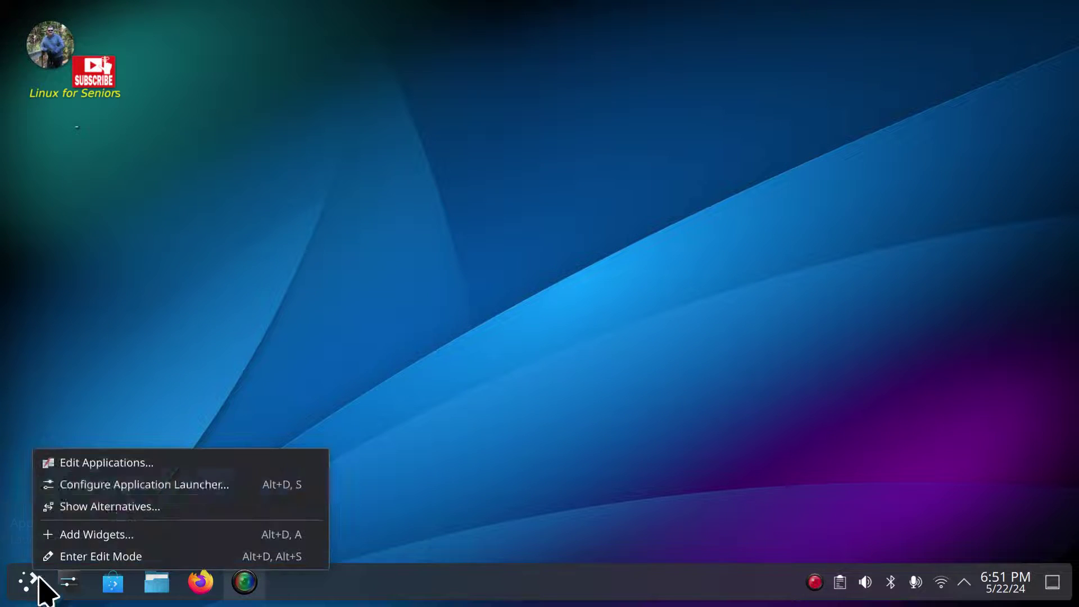
click(118, 462)
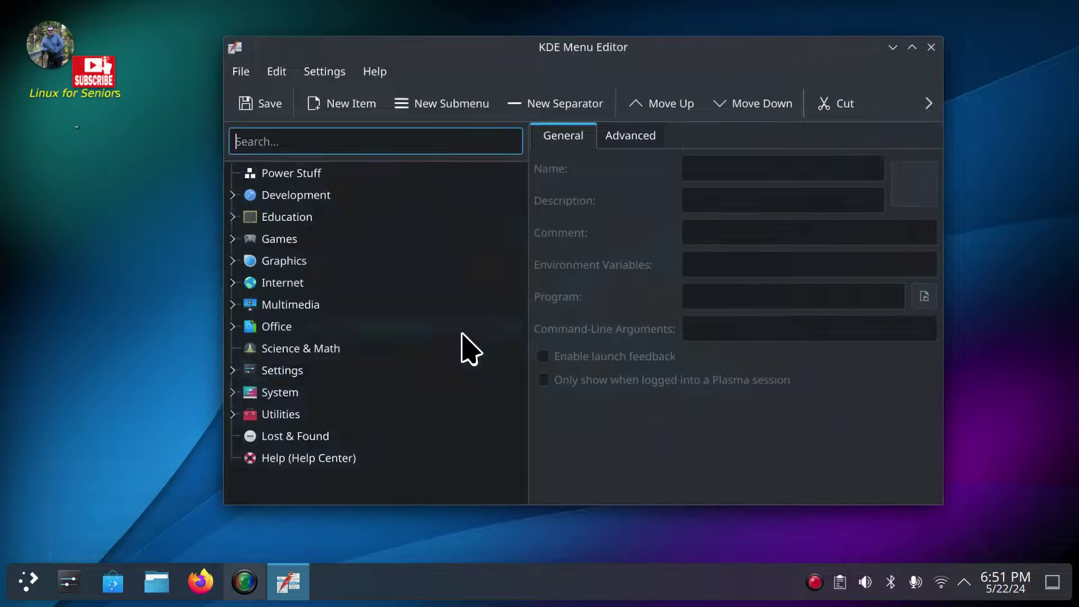
Step: Delete the Power Stuff submenu with its contents and save the menu on closing
right_click(290, 176)
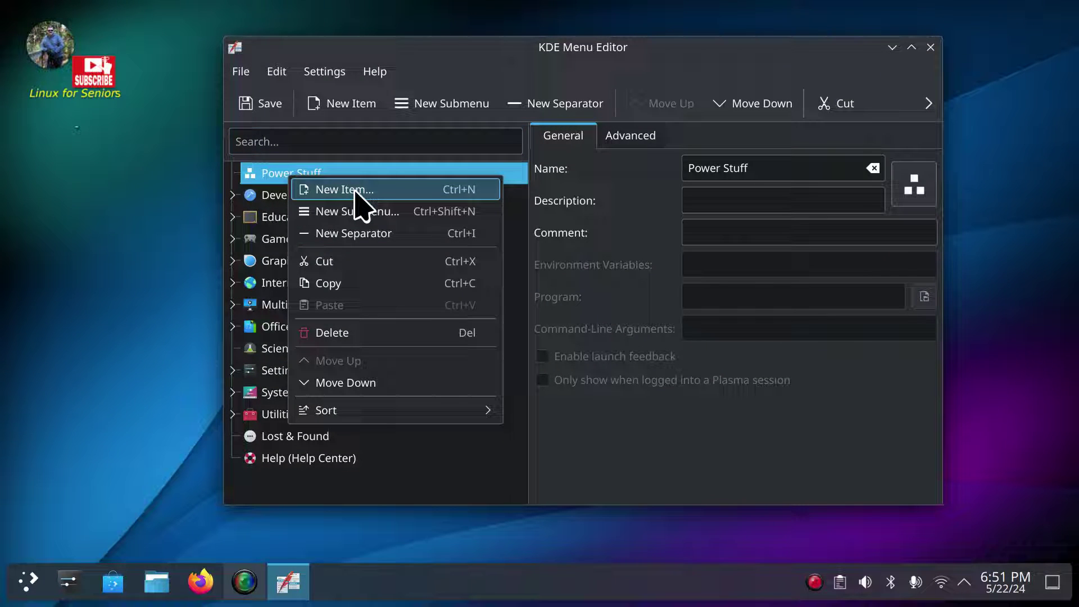
click(332, 333)
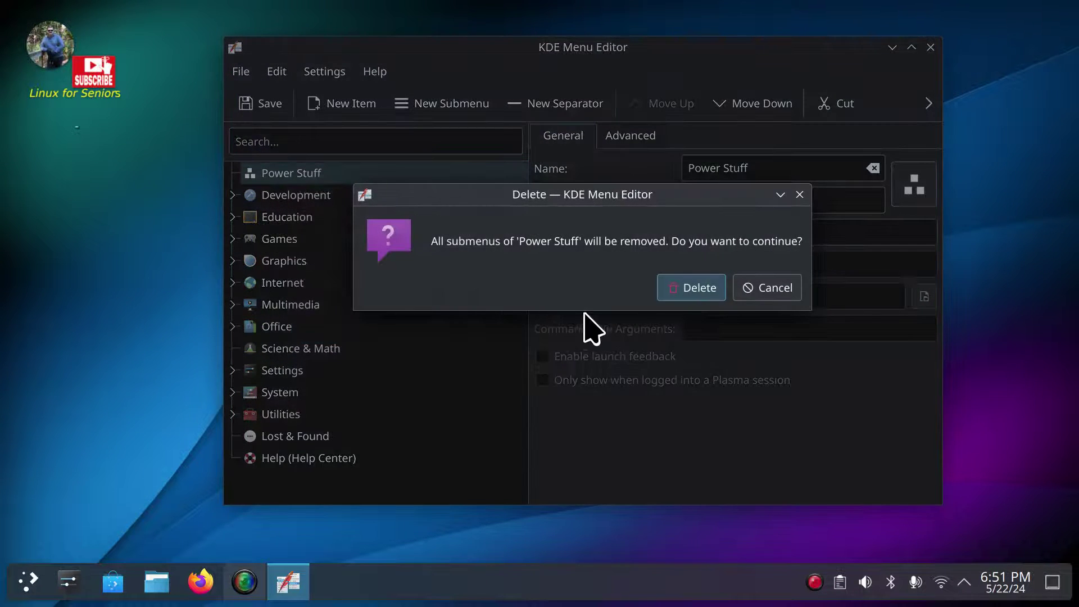
click(695, 288)
click(930, 47)
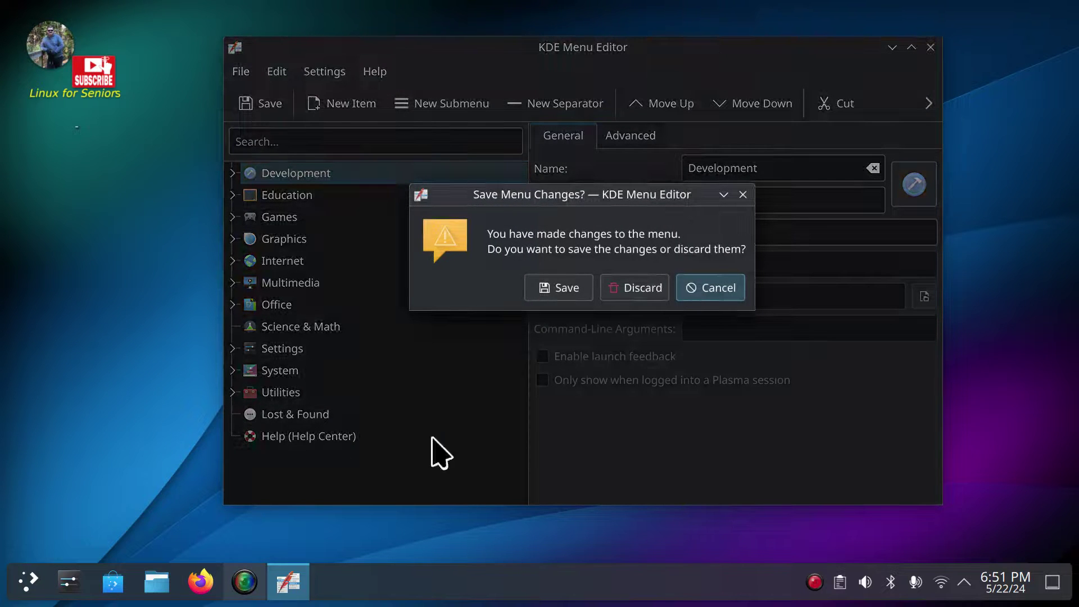
click(563, 287)
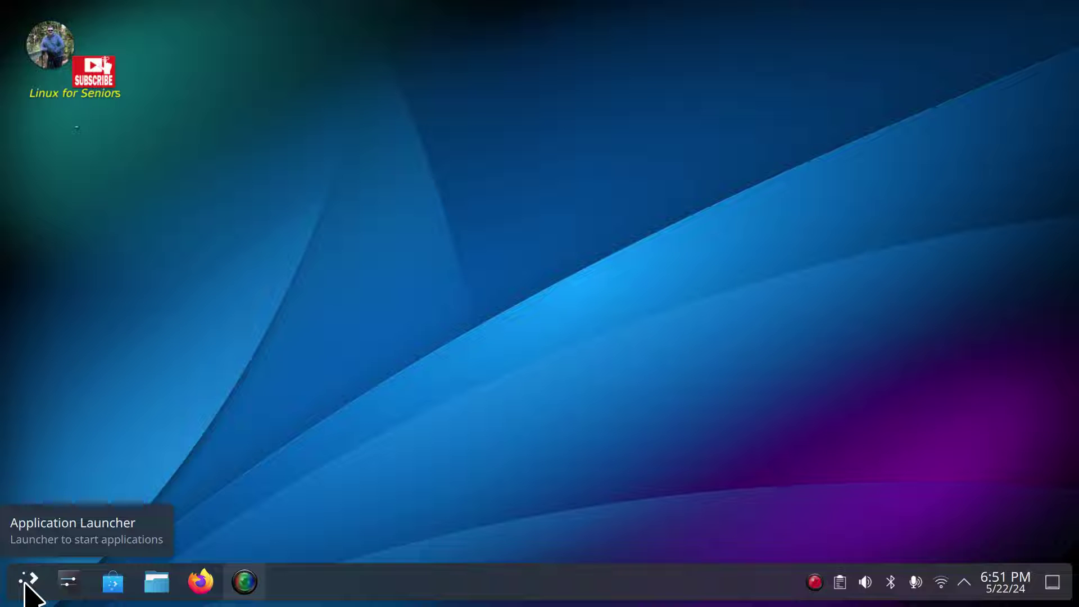
Step: Reopen Edit Applications from the launcher and select the System category
right_click(25, 585)
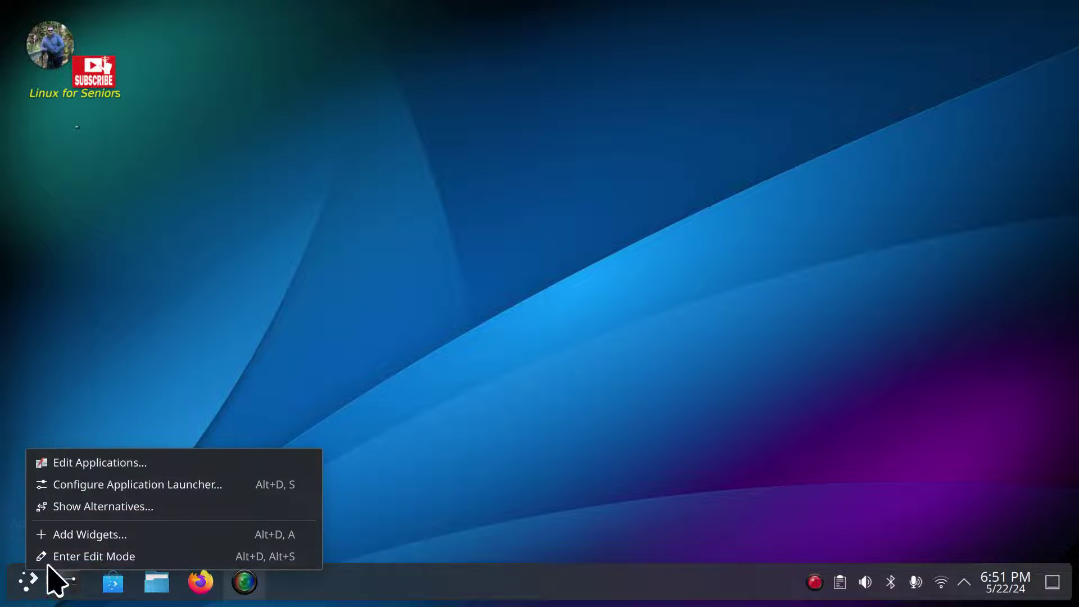
click(100, 462)
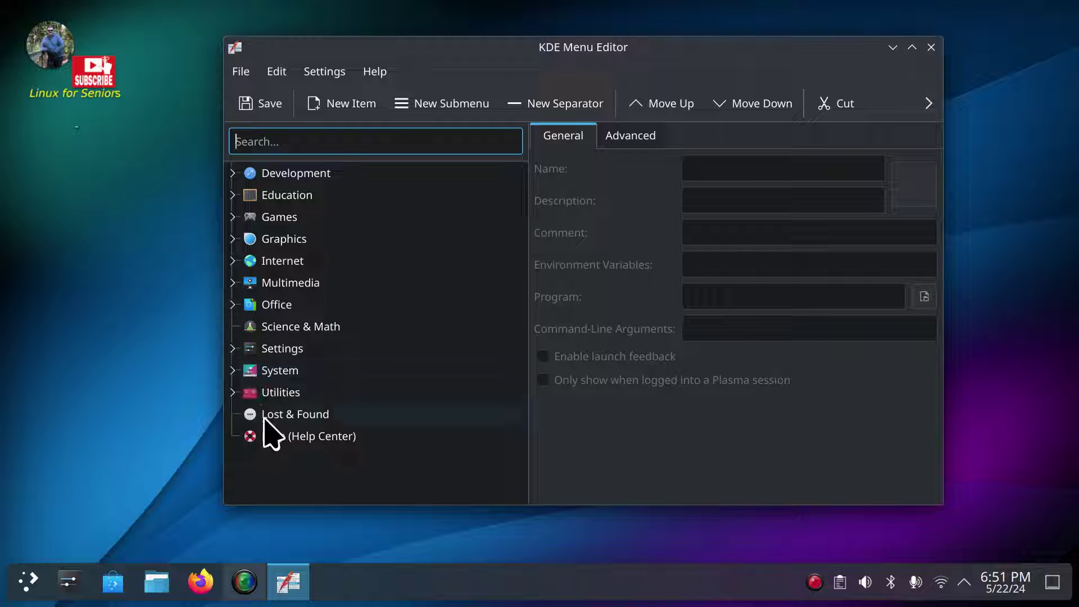
click(250, 374)
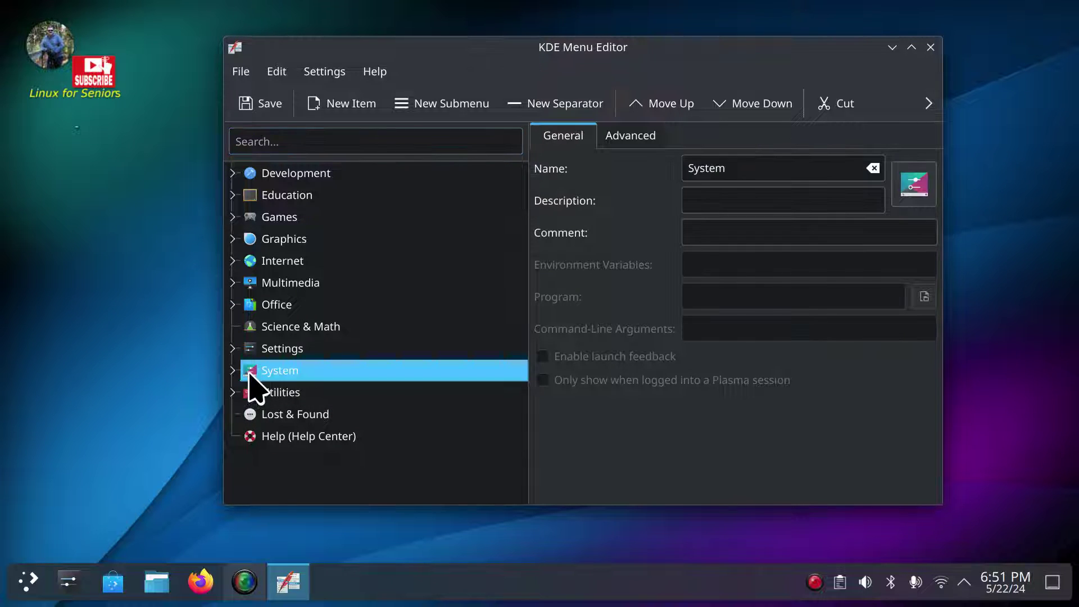
Step: Expand System in the editor and compare its entries with the launcher's System list
click(233, 371)
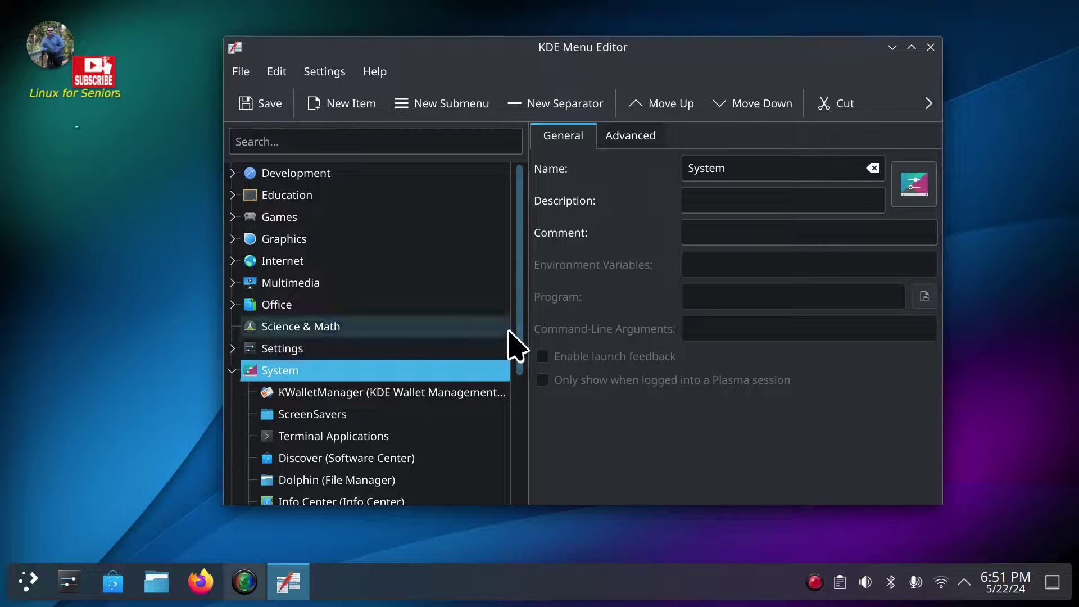
scroll(510, 332, down, 2)
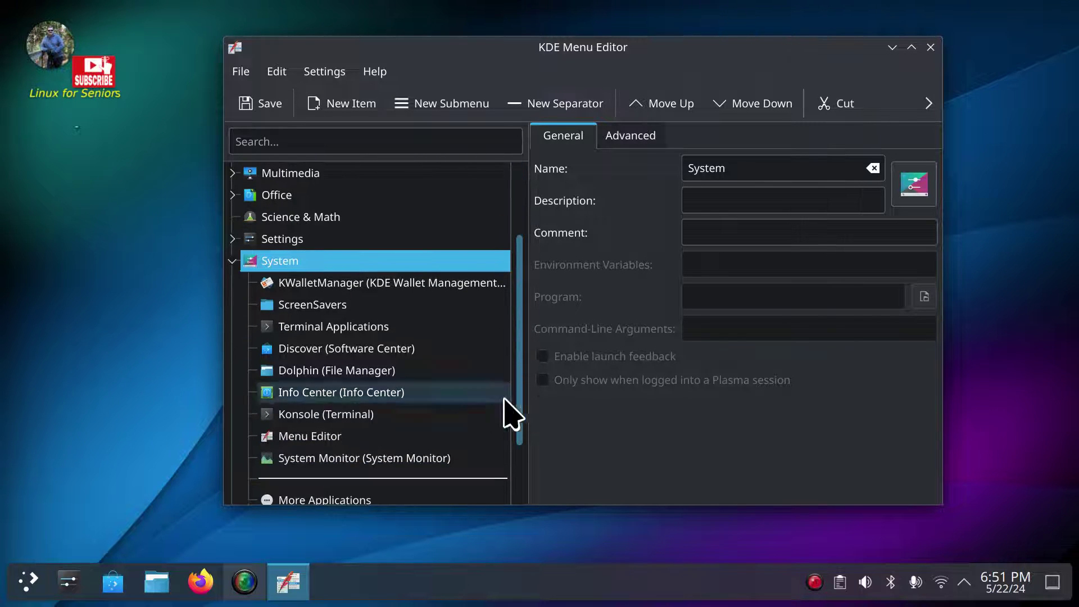
click(27, 582)
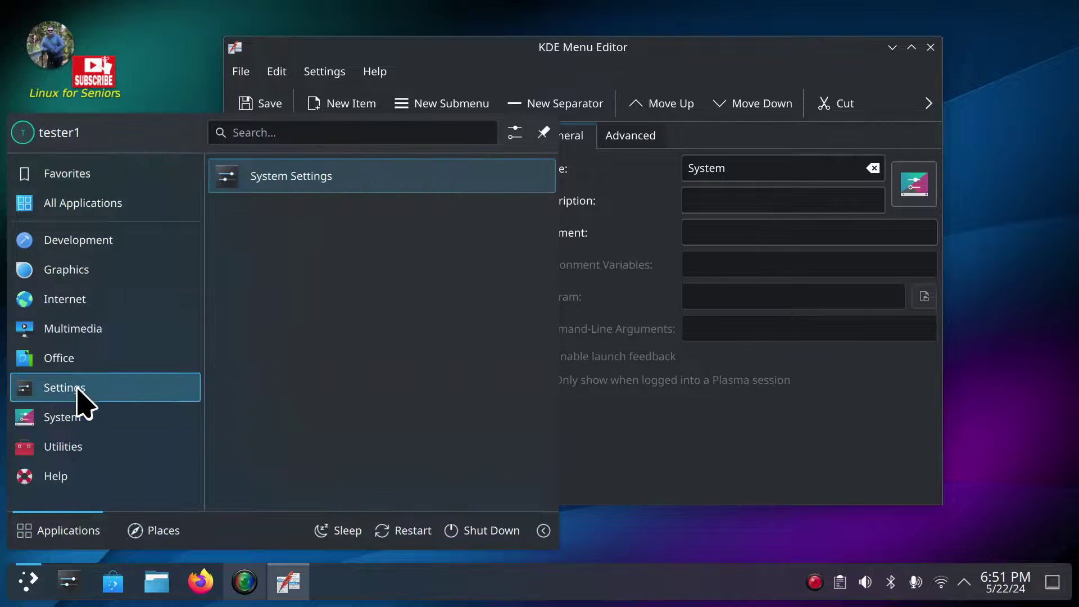
mouse_move(80, 423)
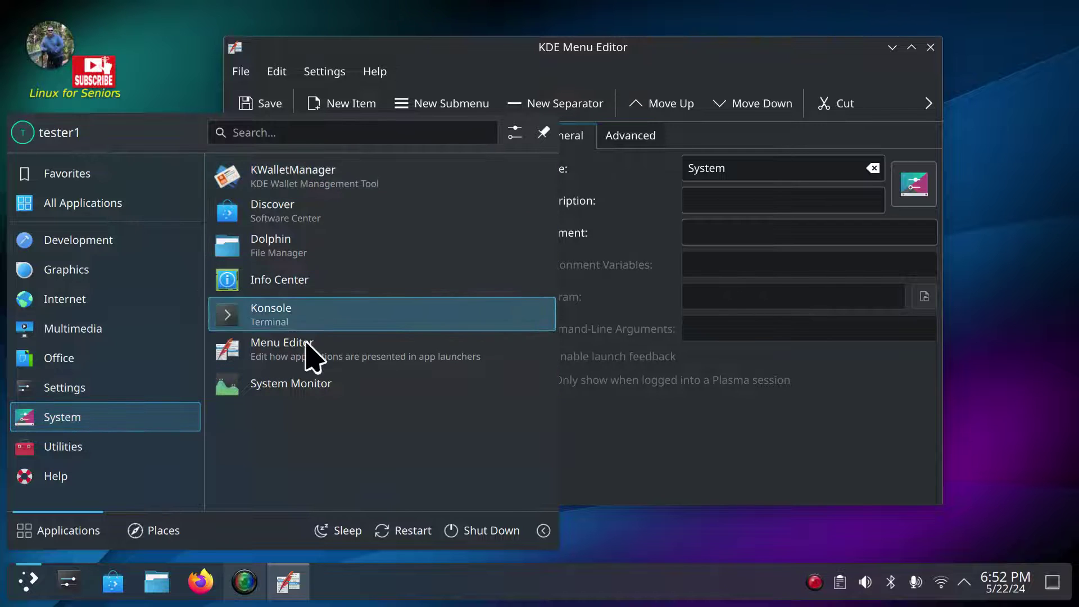
click(836, 435)
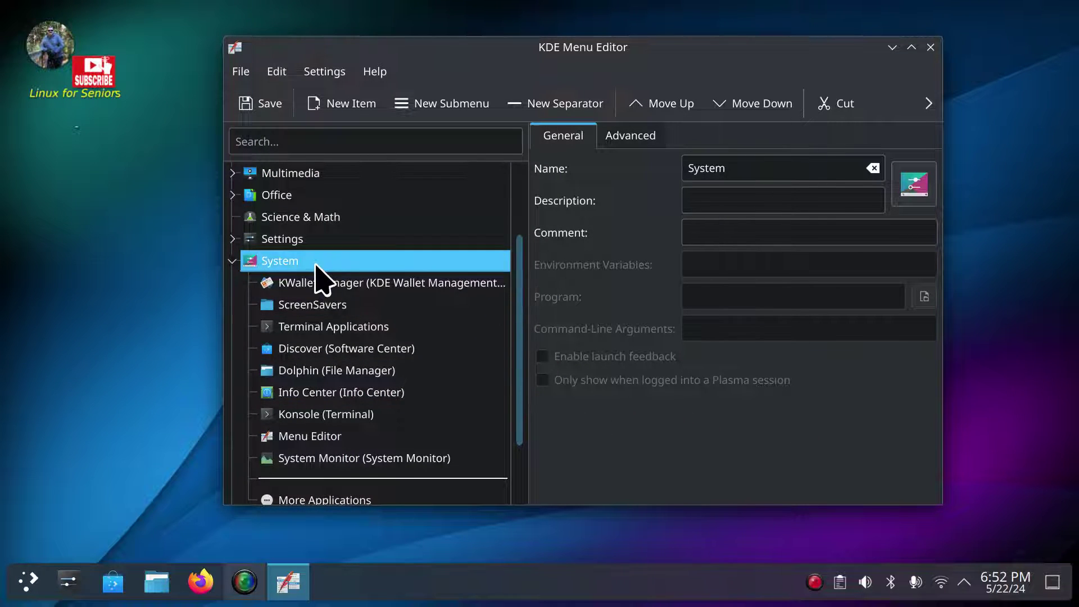
Step: Create a New Item named 'PowerOFF System' in the System category and confirm
click(356, 111)
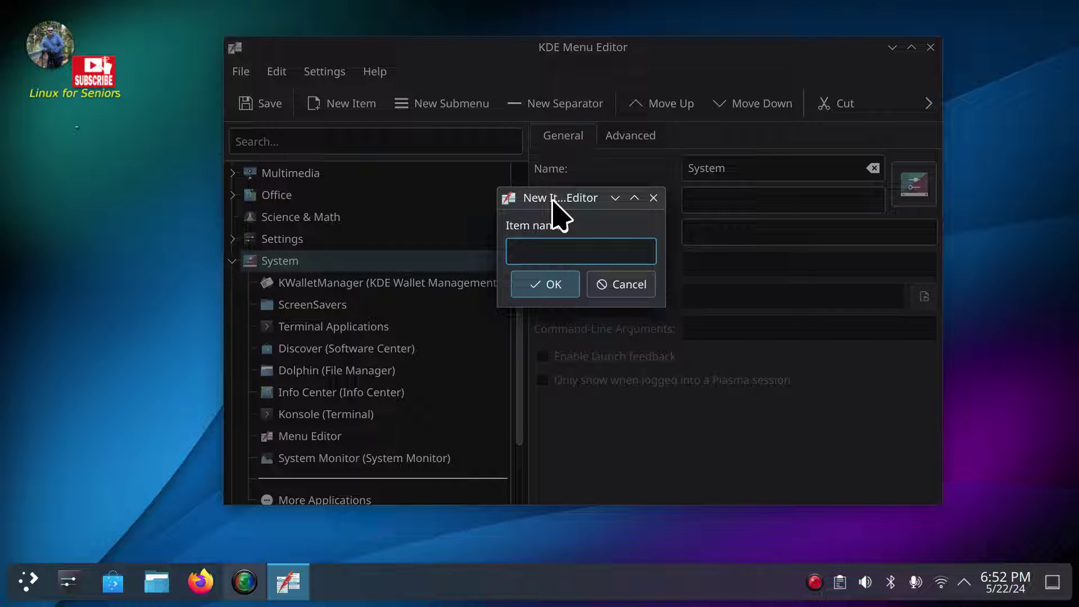
text(PowerOFF System)
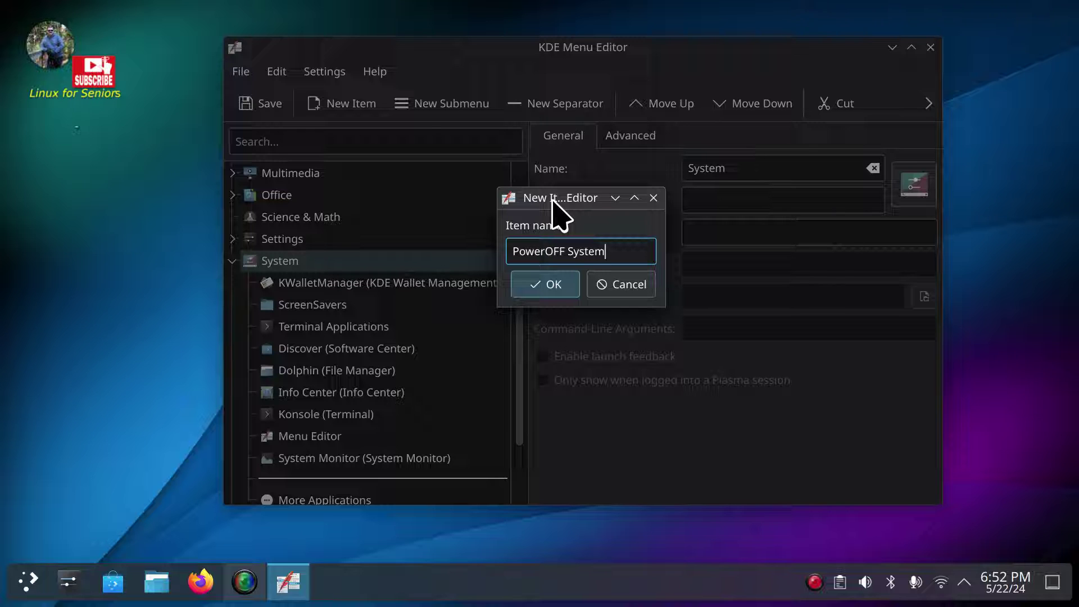
click(554, 287)
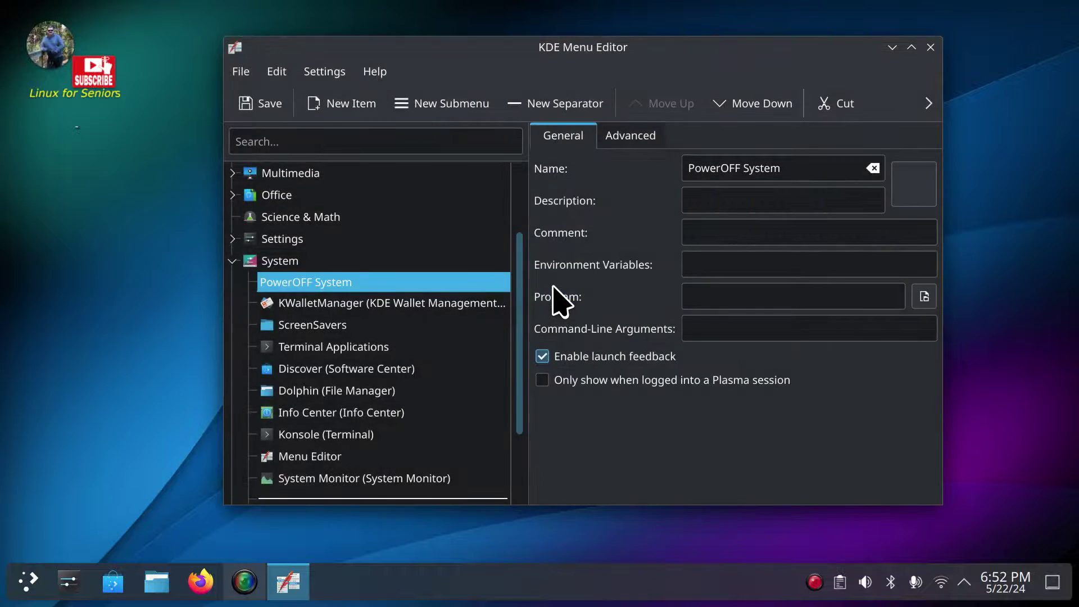
Step: Open the icon chooser for PowerOFF System with the category set to All
click(921, 194)
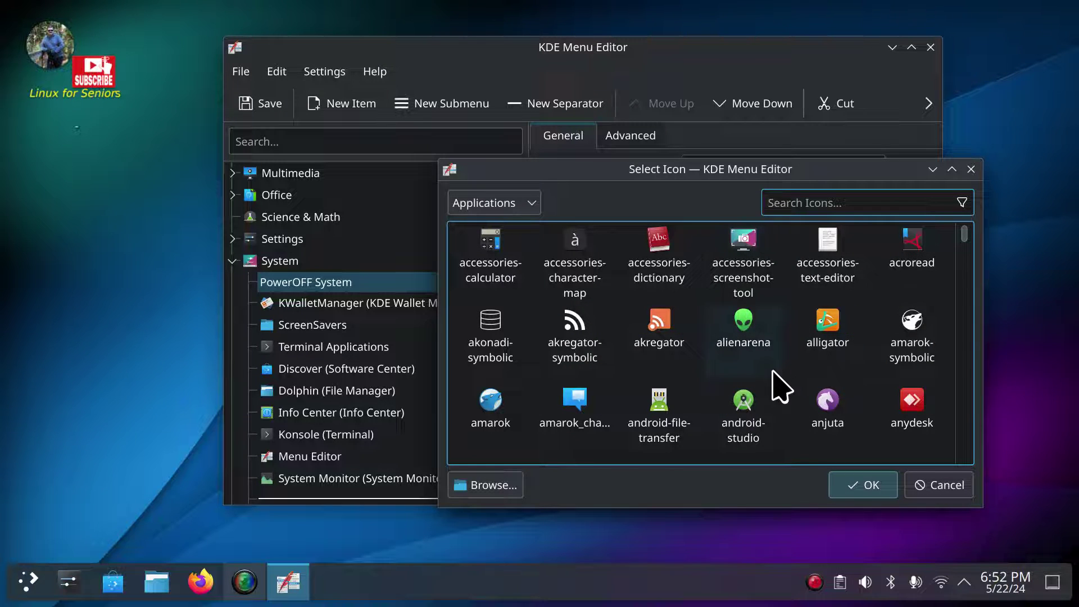
click(510, 200)
click(497, 227)
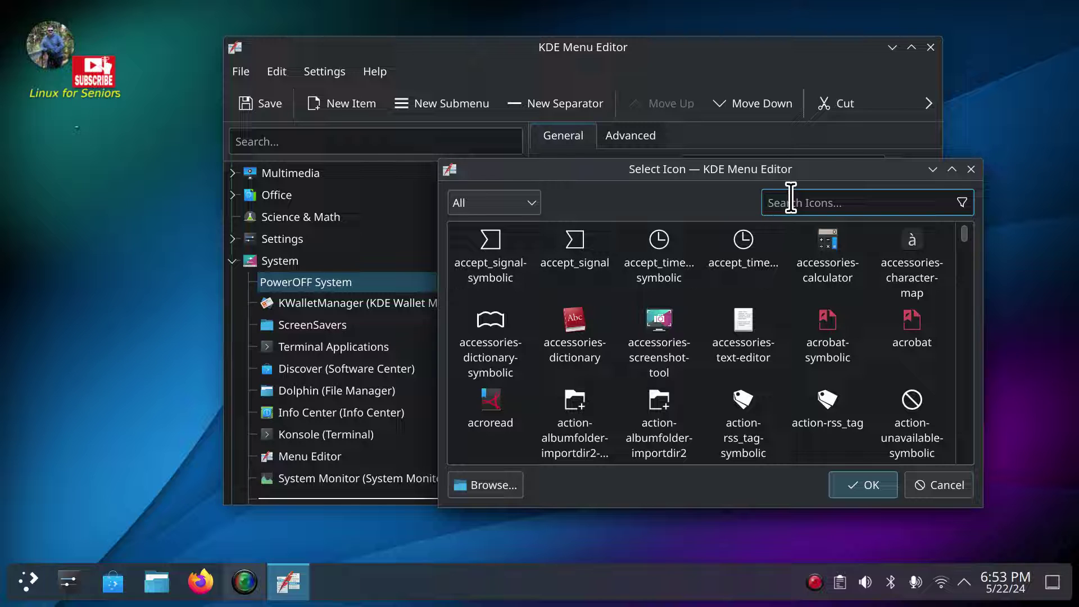
Step: Search icons for 'shut' and assign system-shutdown to PowerOFF System
text(sh)
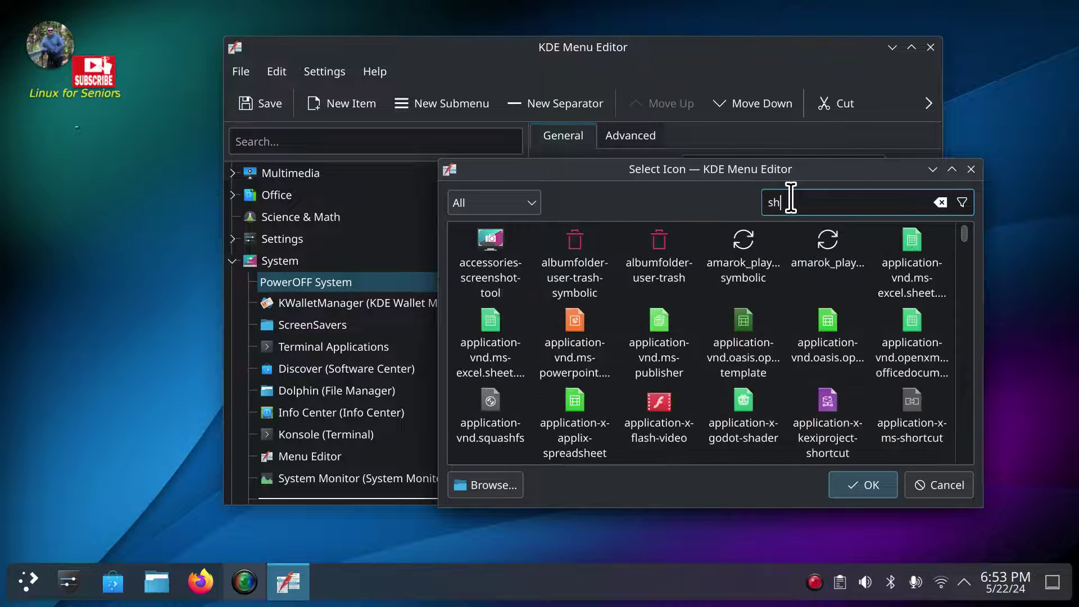
text(ut)
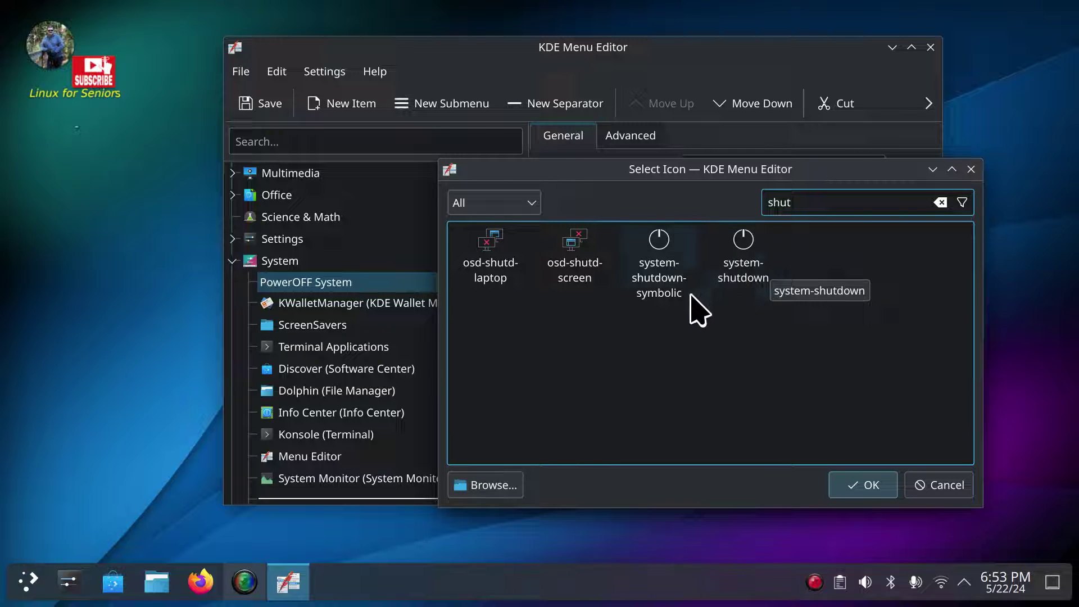
click(747, 262)
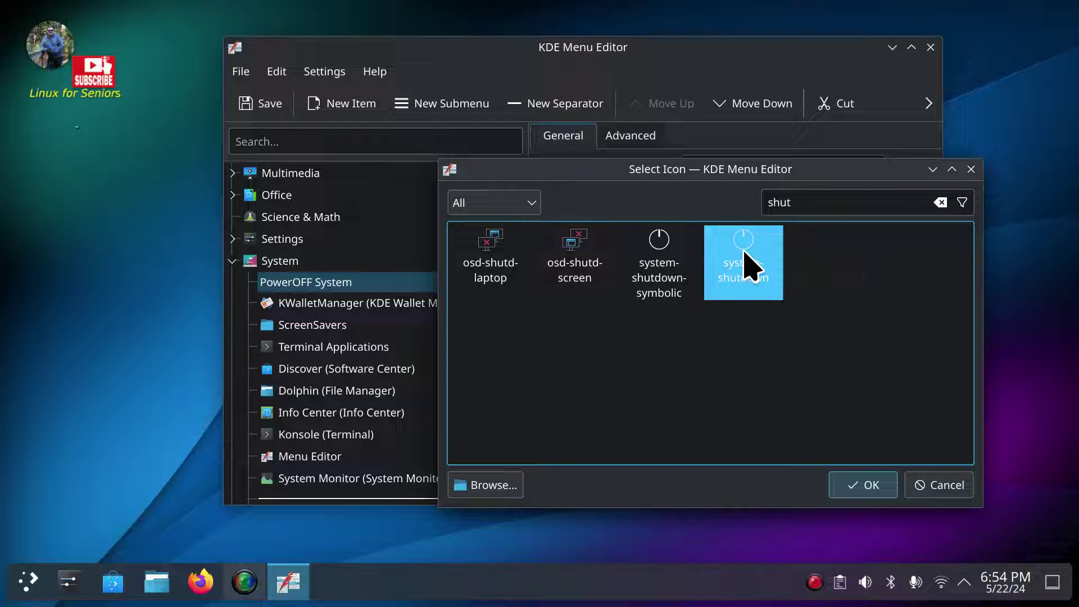
click(873, 486)
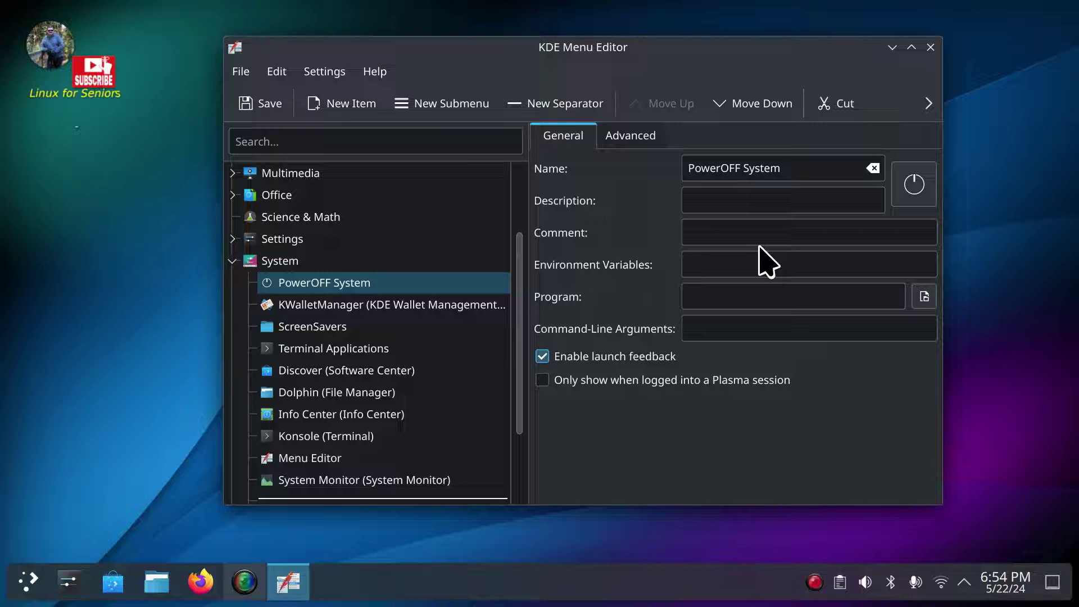
Step: Enter 'poweroff' as PowerOFF System's command-line arguments and save the menu
click(708, 328)
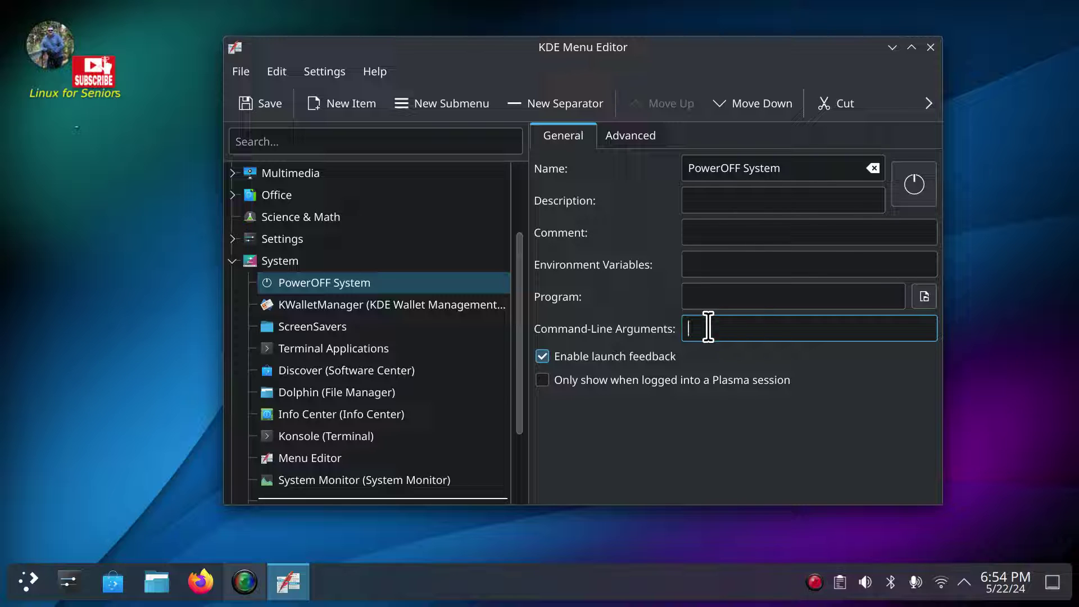
text(poweroff)
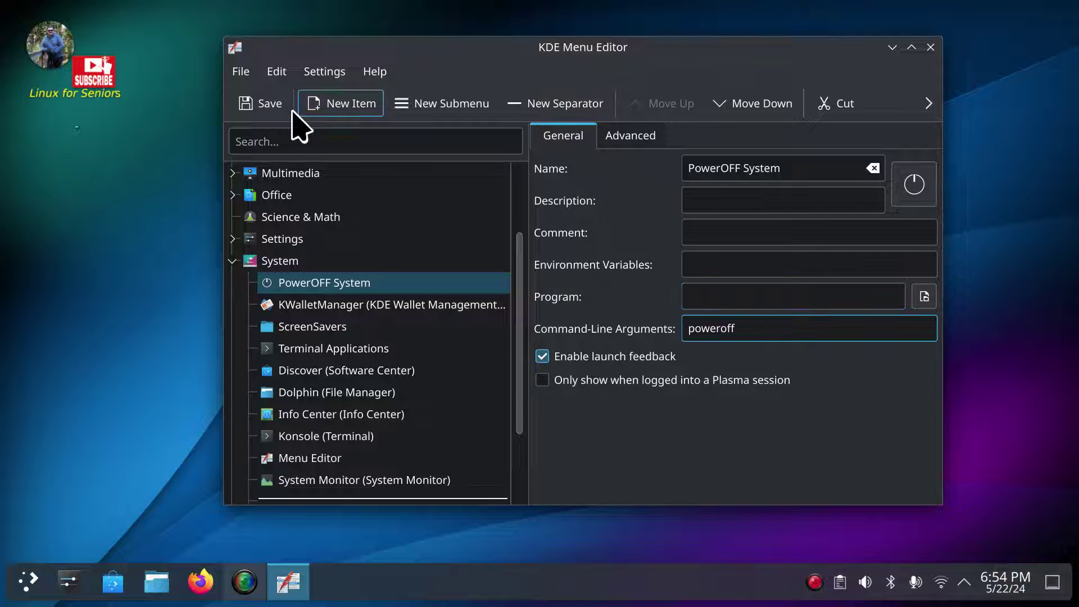
click(256, 105)
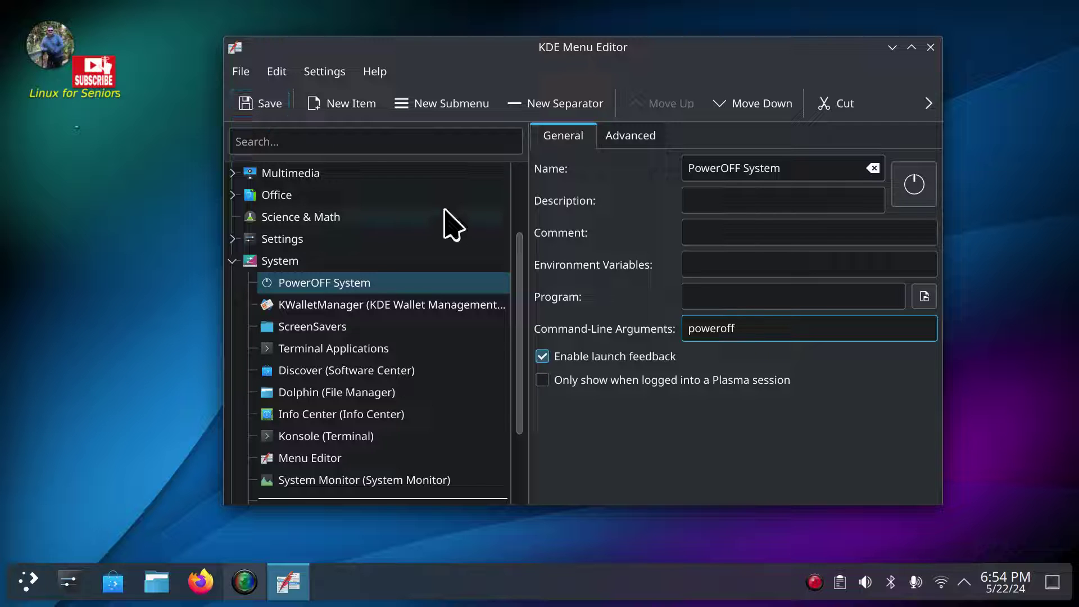
Step: Create a Reboot System entry and give it the system-reboot icon, found by searching 'reb'
click(337, 106)
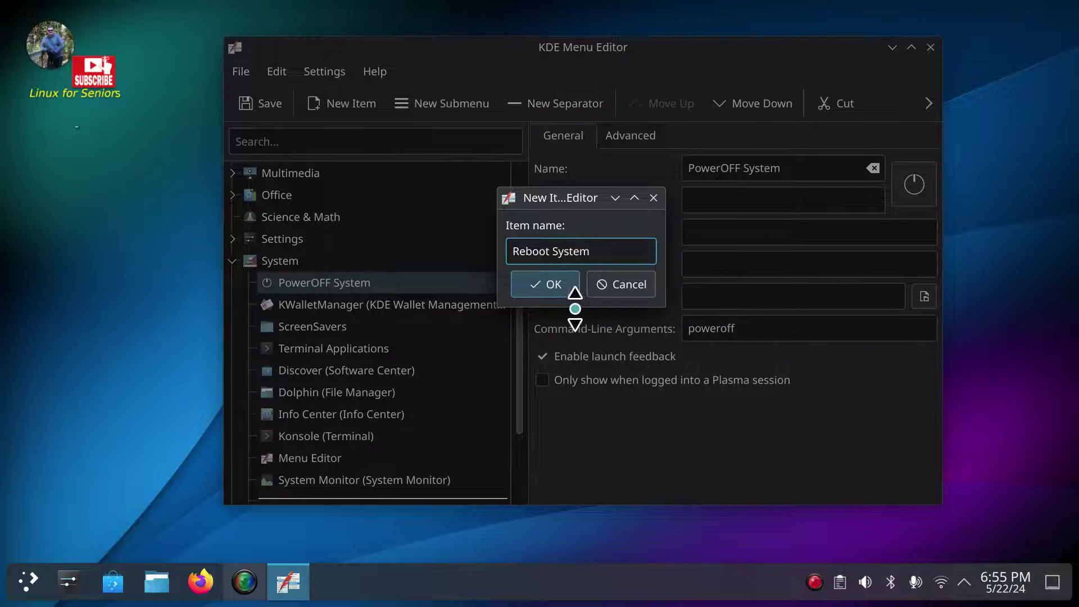
click(551, 288)
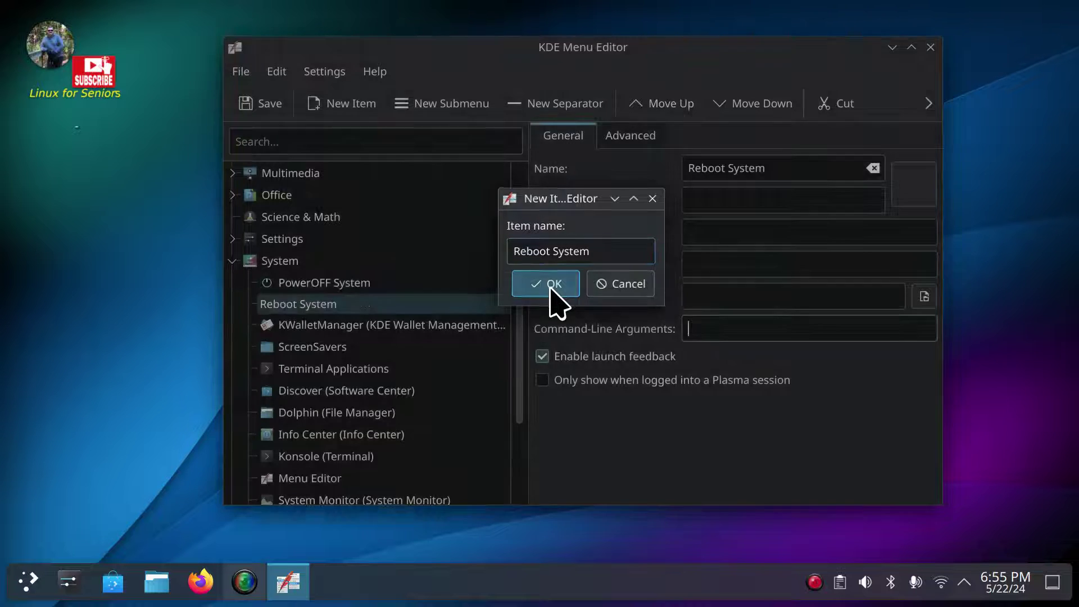
click(914, 186)
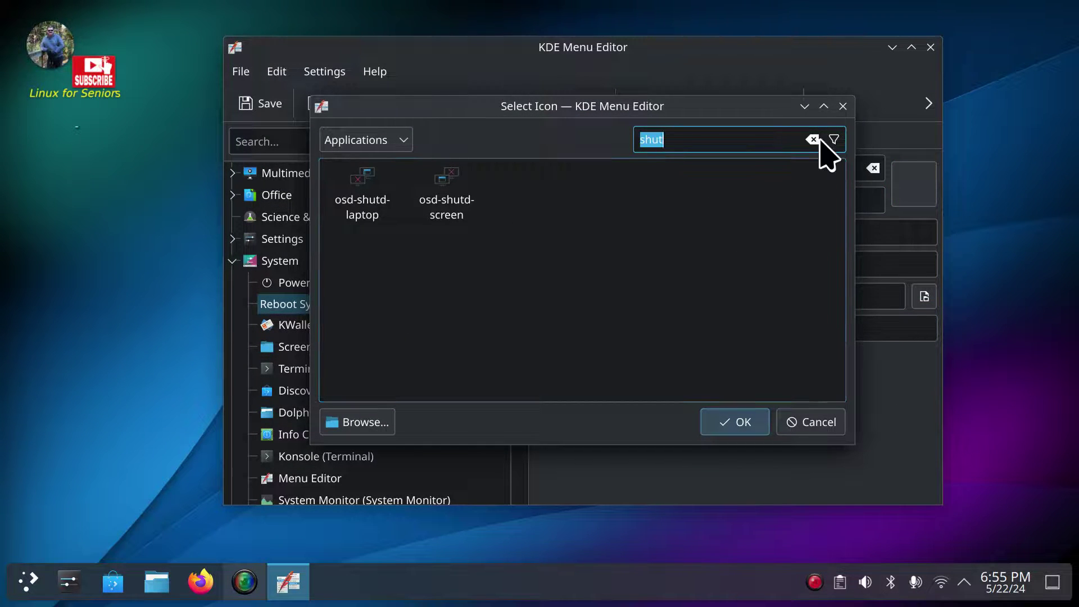
click(820, 138)
click(404, 151)
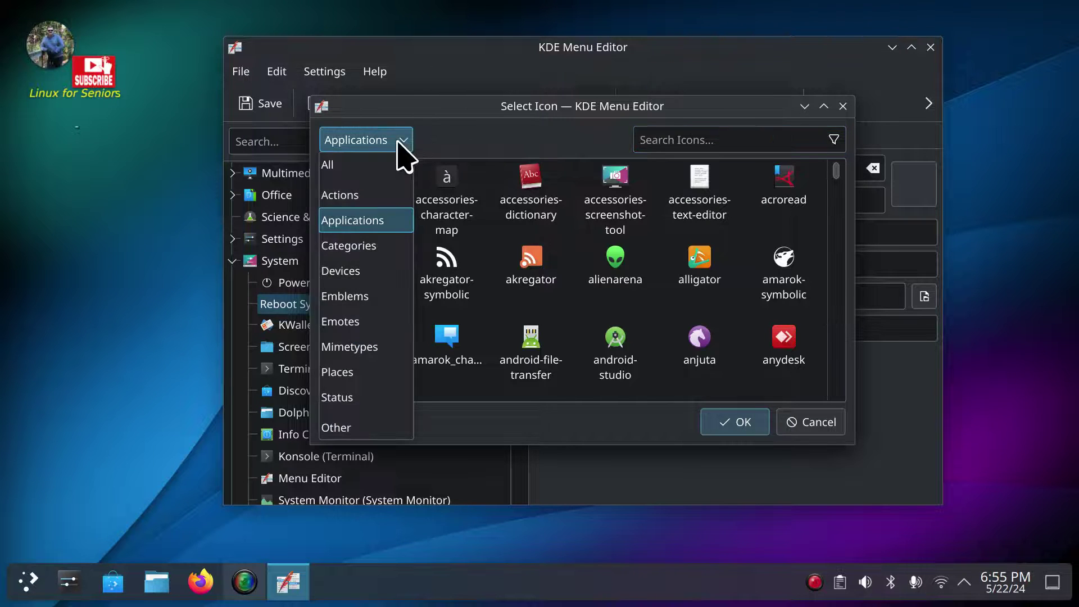
click(378, 171)
click(711, 137)
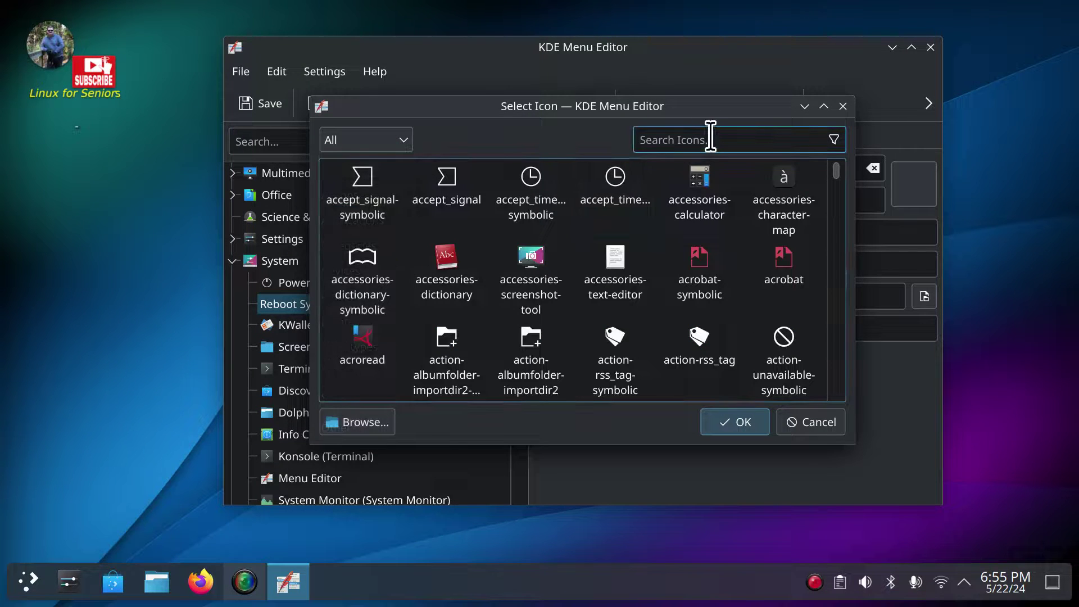
text(reb)
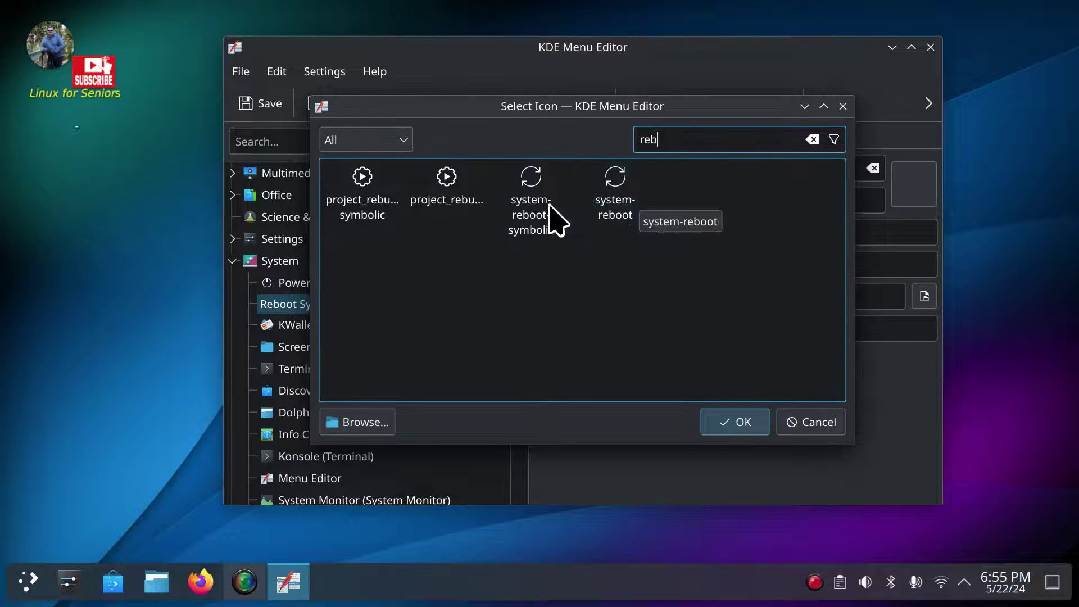
click(612, 180)
click(729, 423)
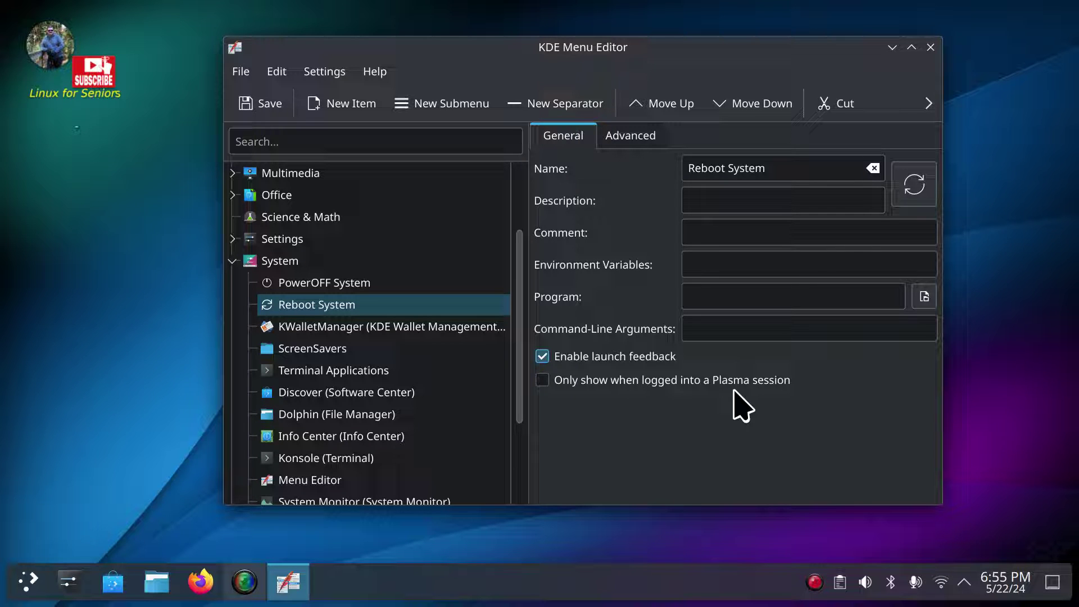
Step: Set Reboot System's command to reboot, save, and review both power entries' commands
click(719, 329)
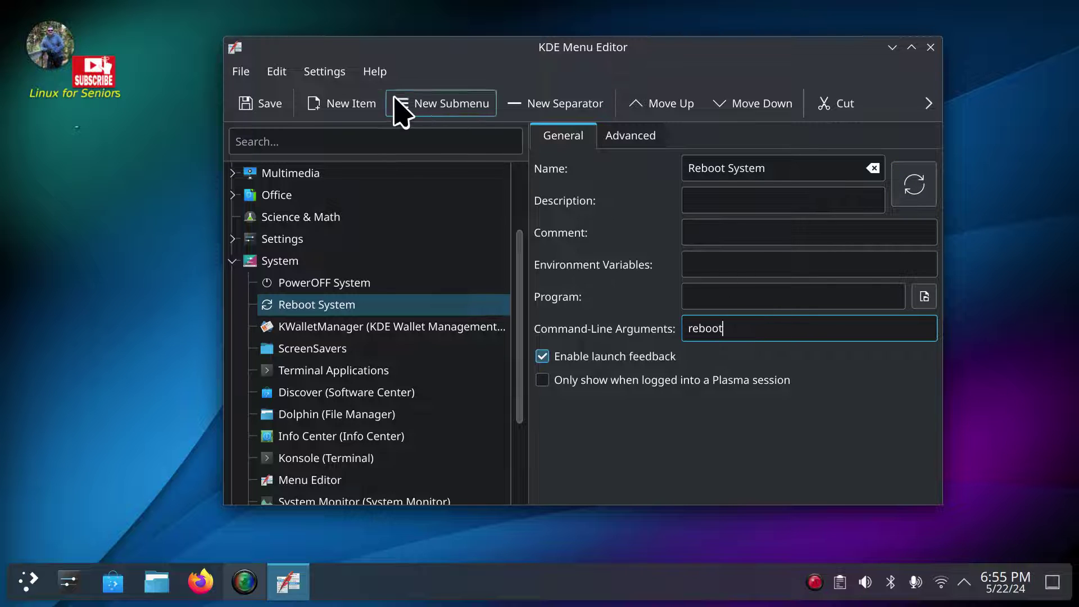
click(269, 107)
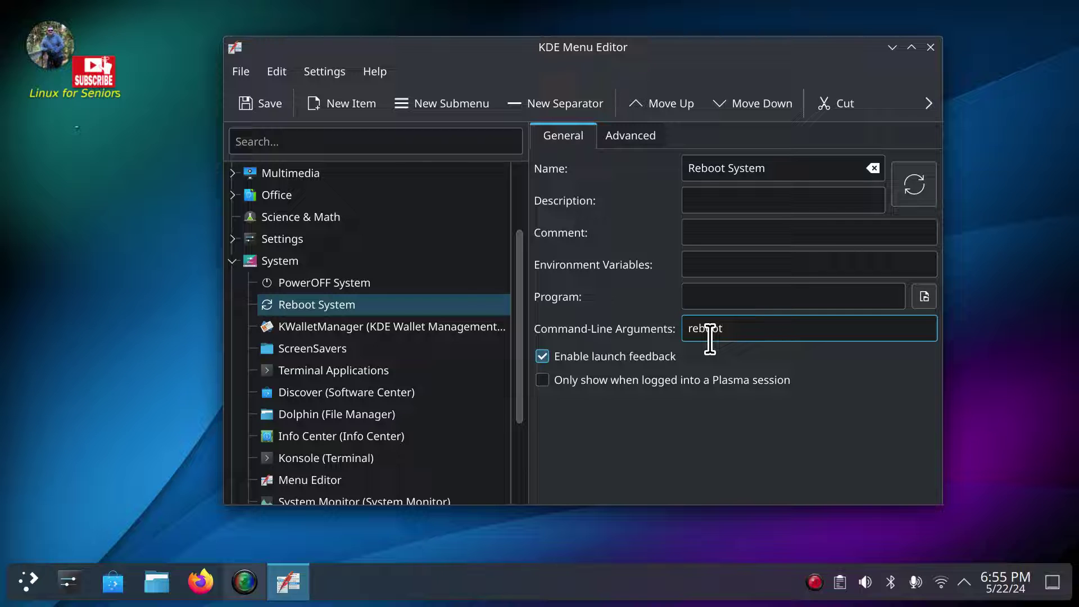
click(334, 287)
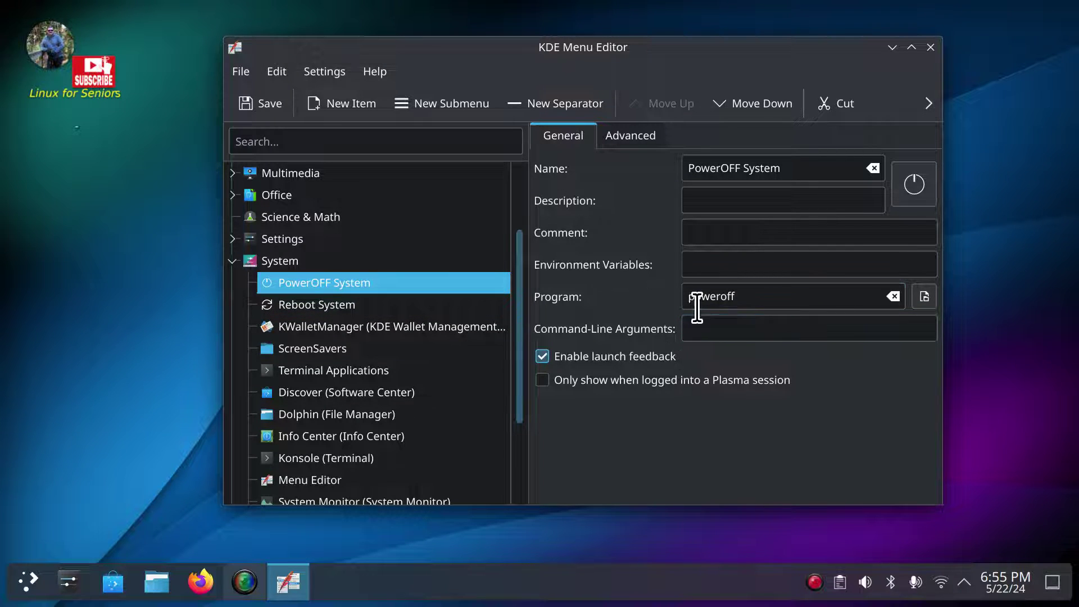
click(714, 297)
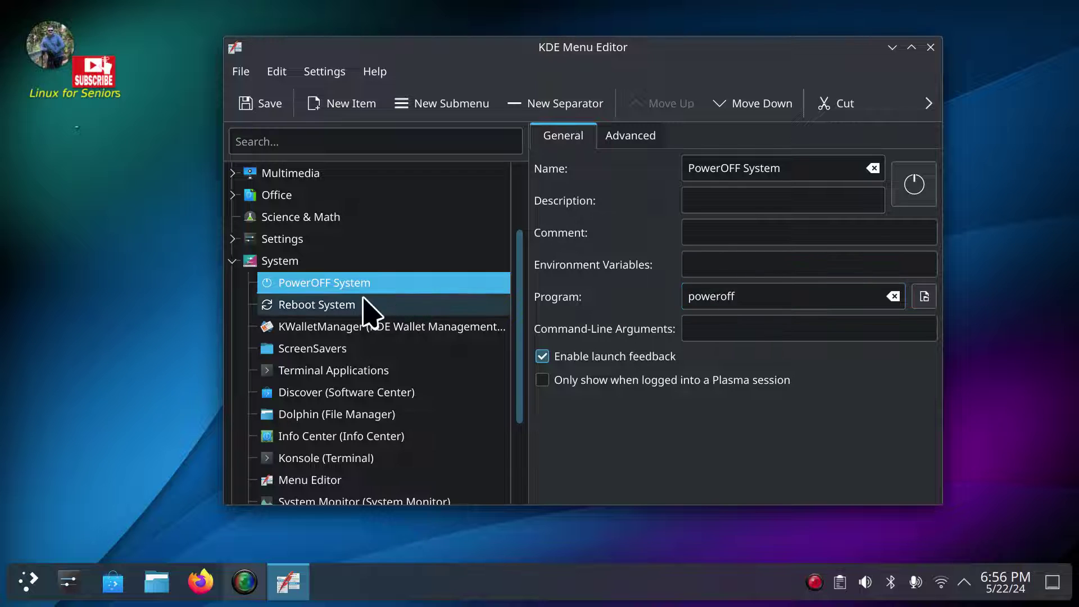
click(332, 309)
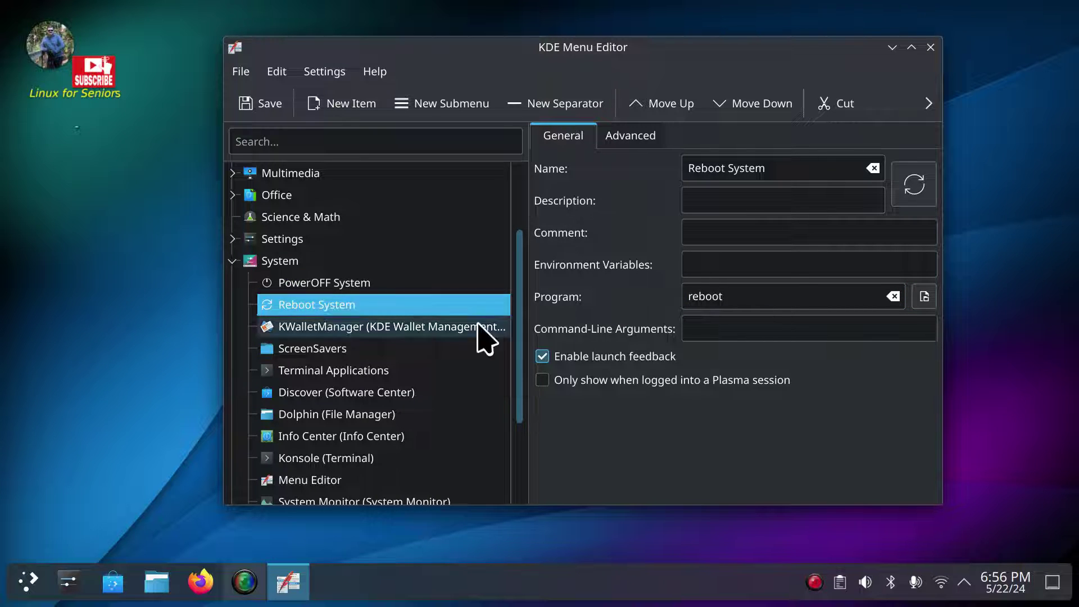
click(777, 329)
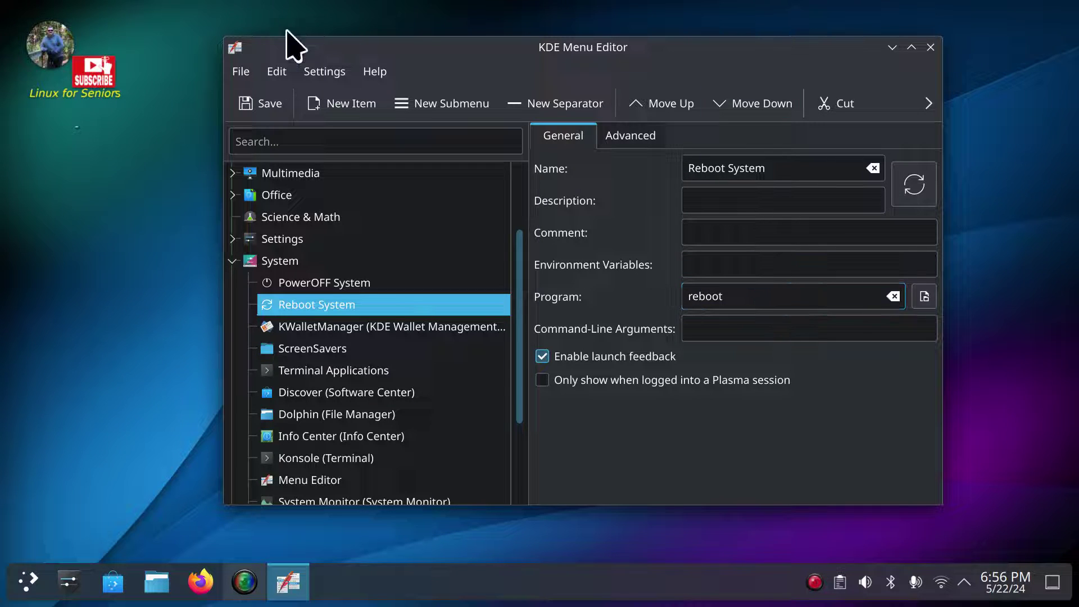
Step: Close the menu editor and confirm KRunner lists PowerOFF System and, for 'r', Reboot System
click(931, 49)
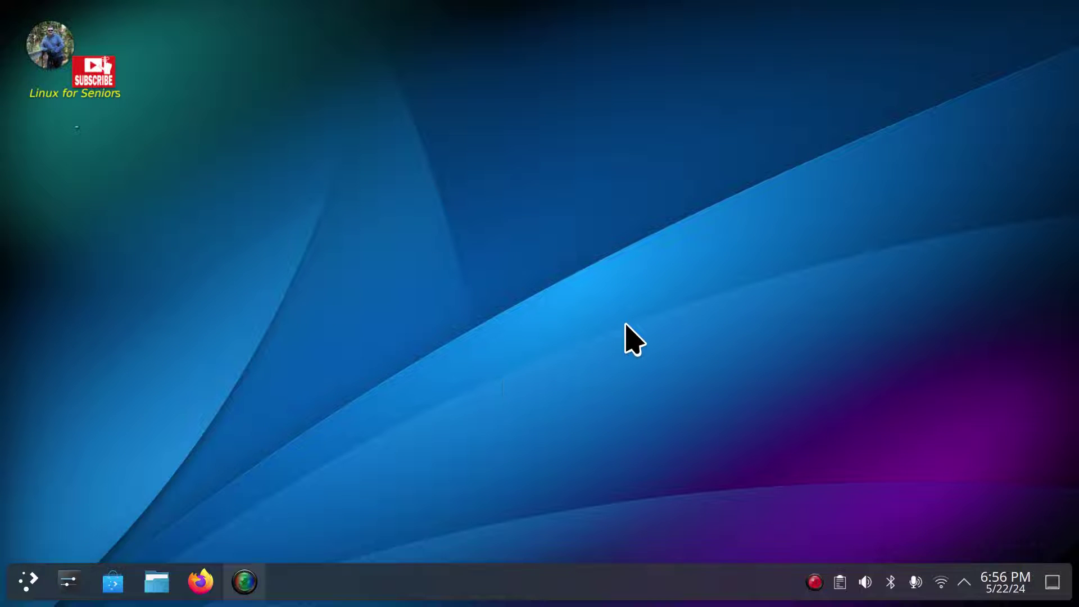
key(alt+space)
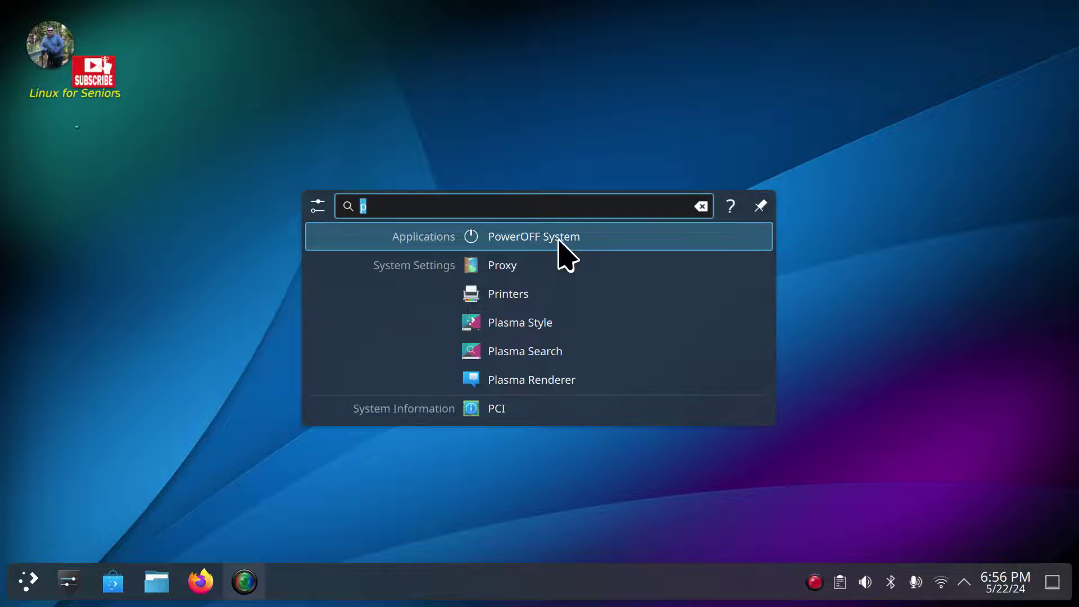
click(872, 331)
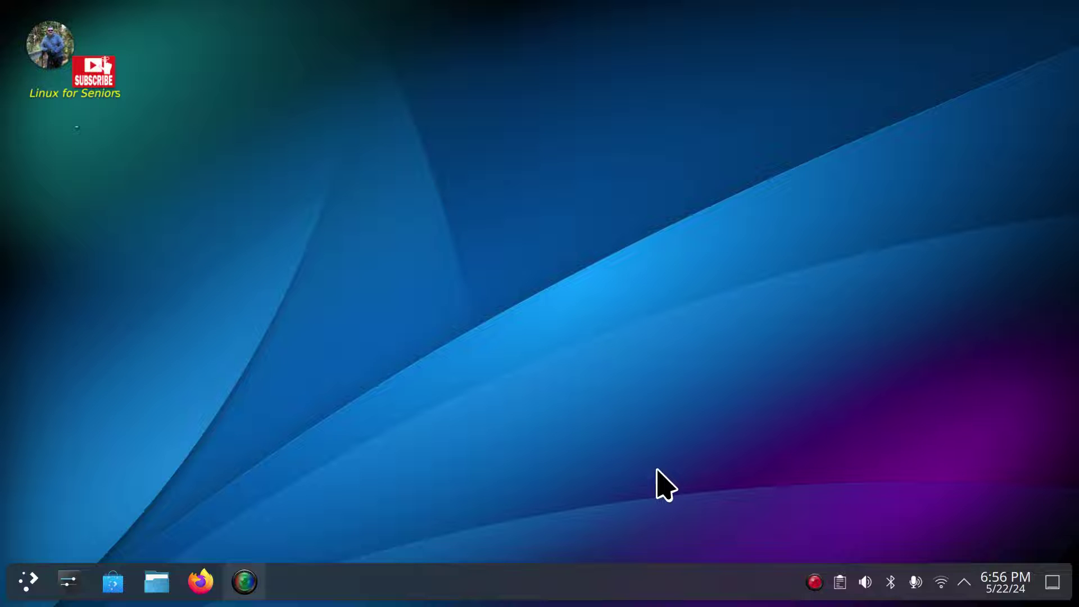
key(alt+space)
text(r)
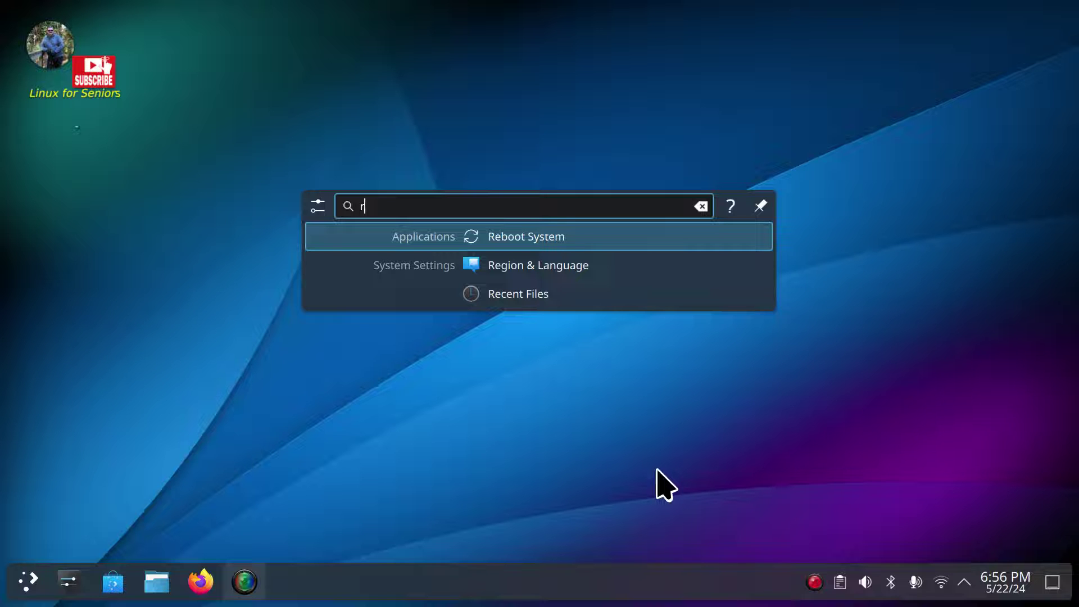
key(Escape)
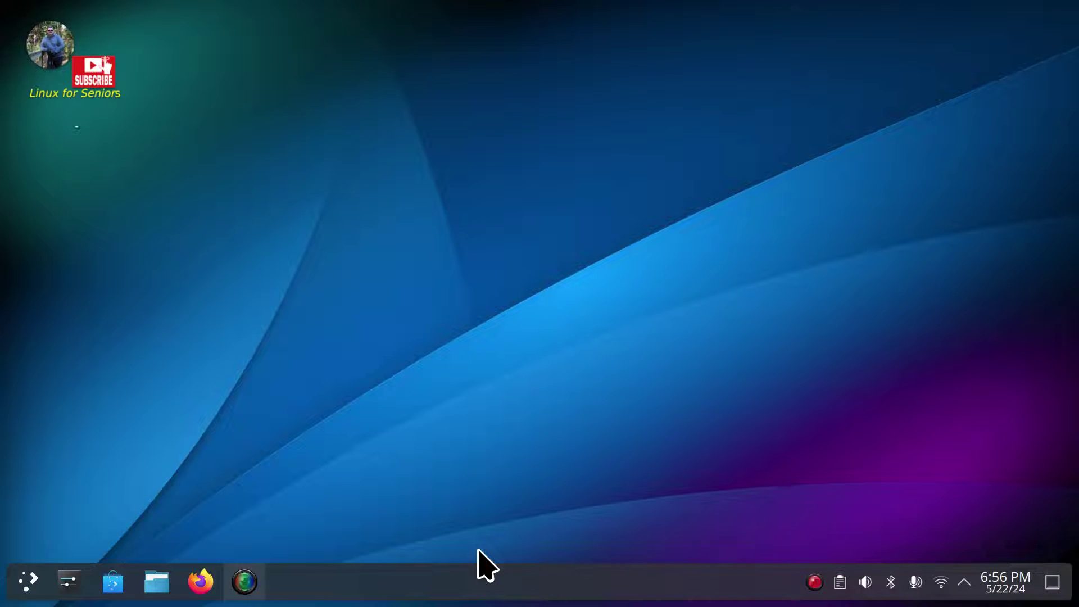
click(46, 580)
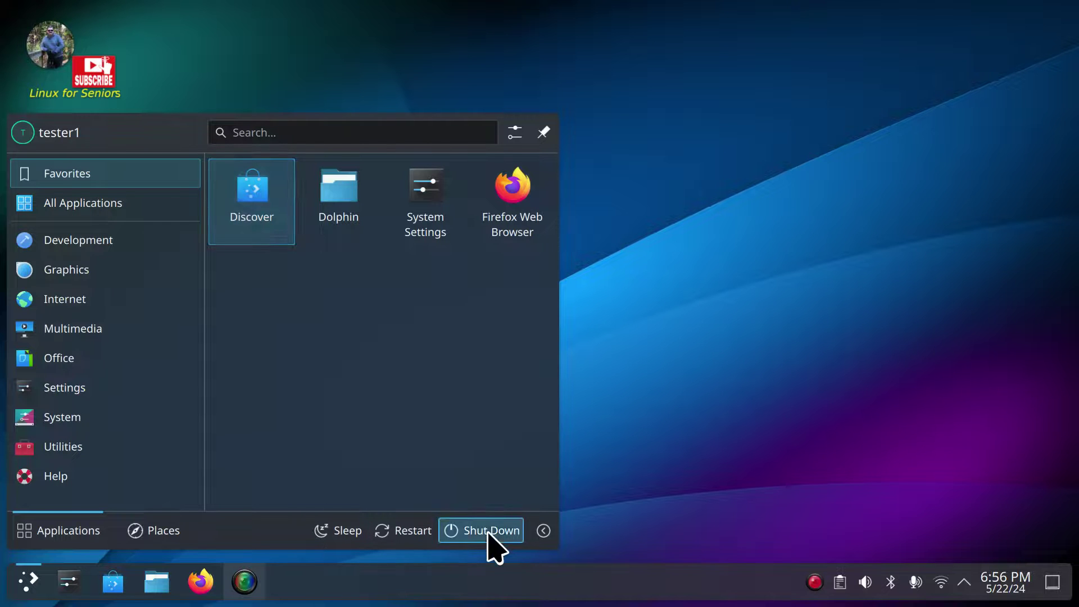
click(488, 533)
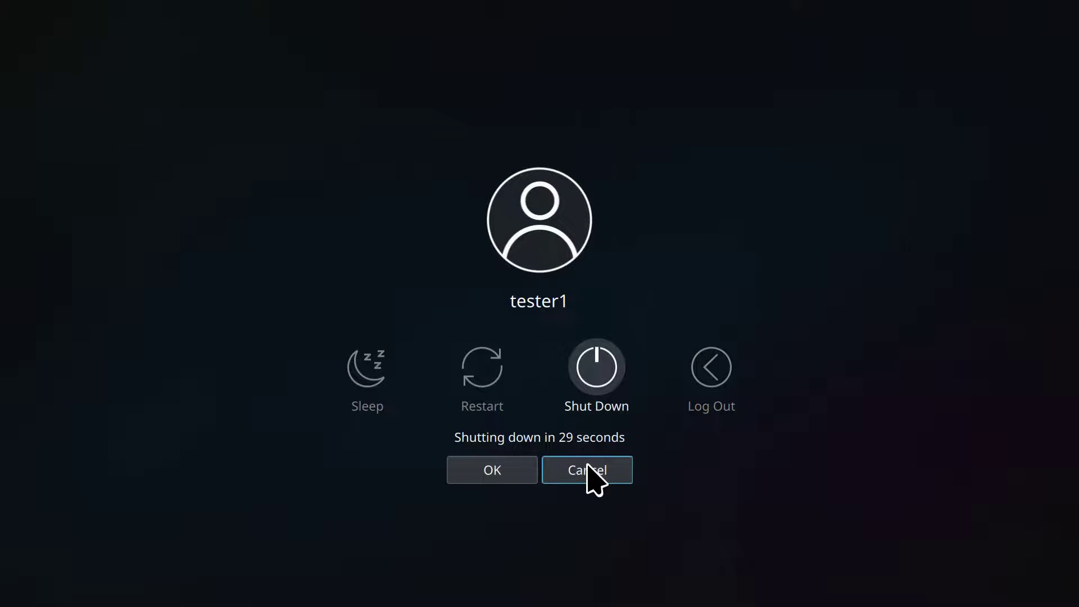
click(588, 466)
click(28, 582)
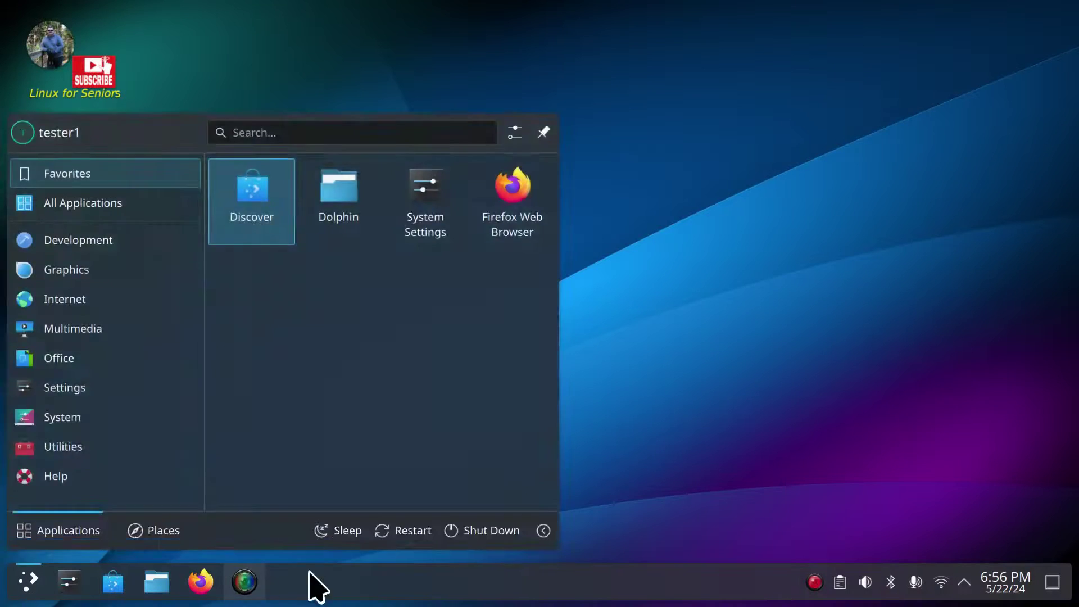
click(402, 539)
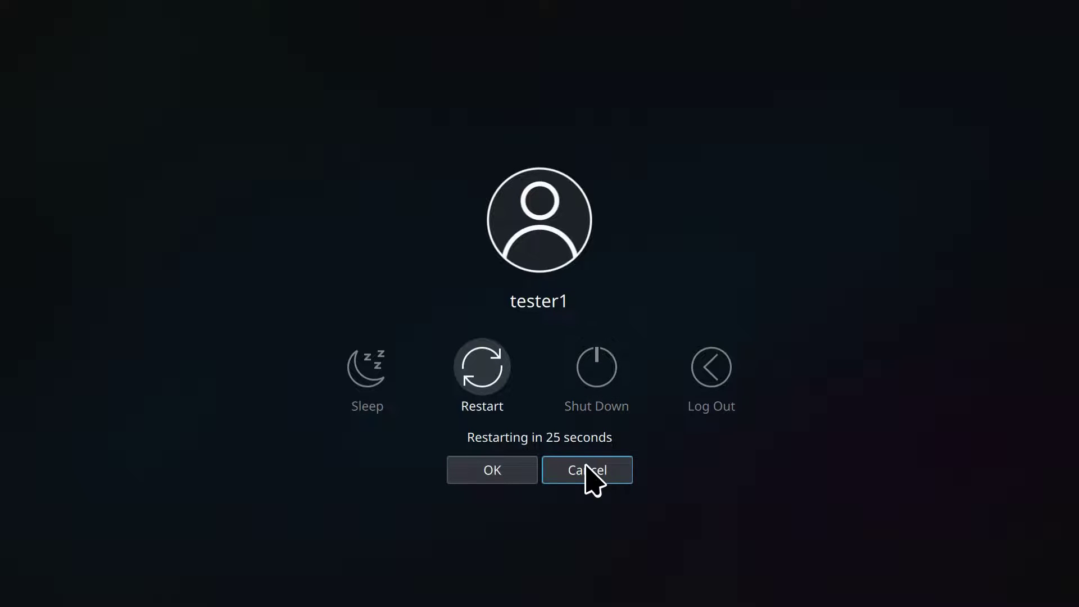
click(595, 471)
click(25, 582)
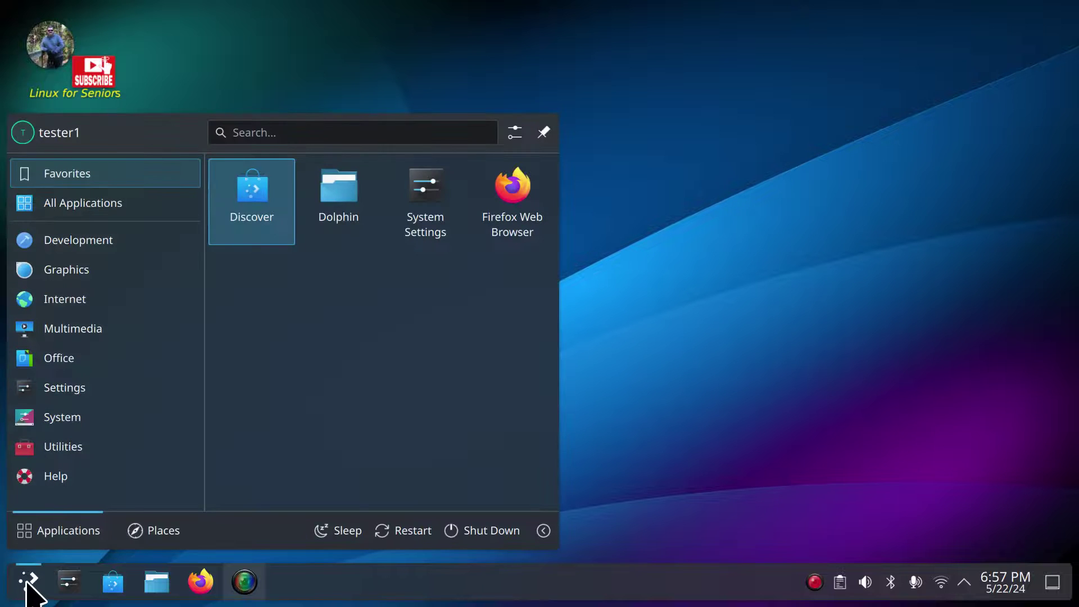
mouse_move(120, 429)
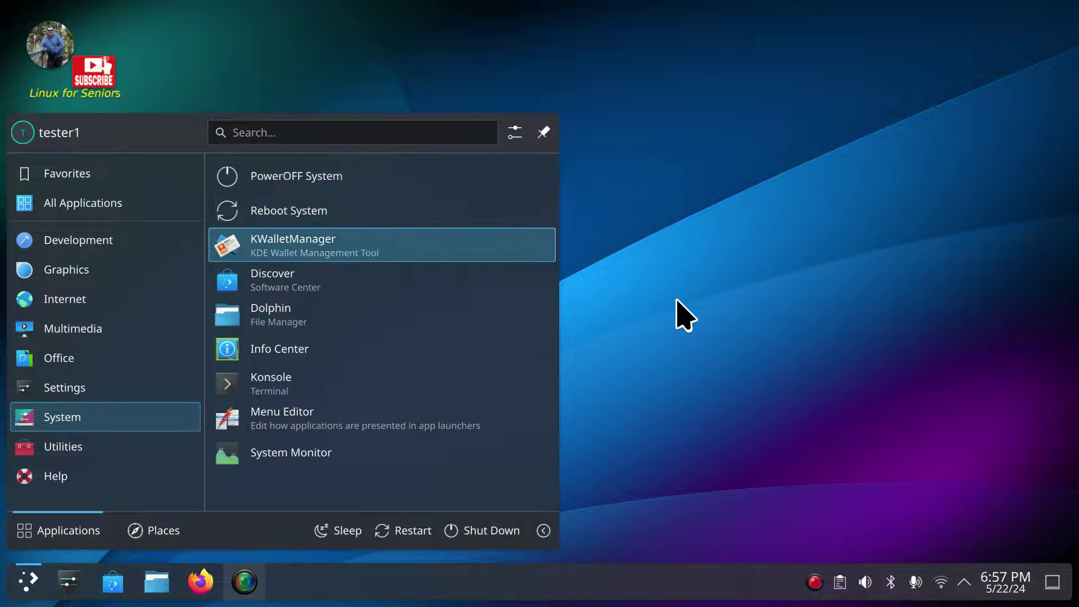
click(815, 328)
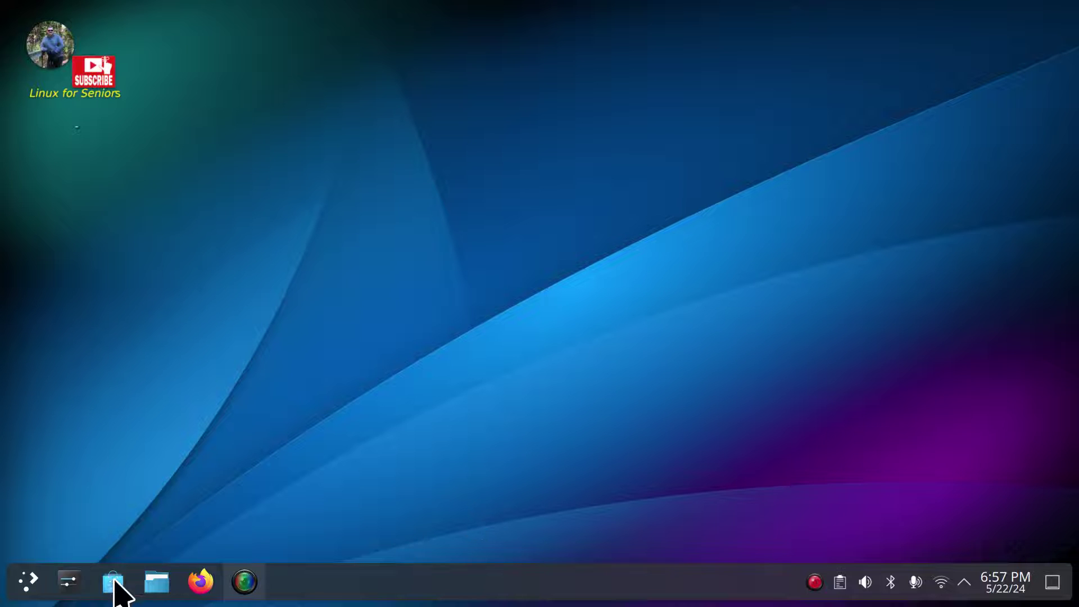
click(30, 589)
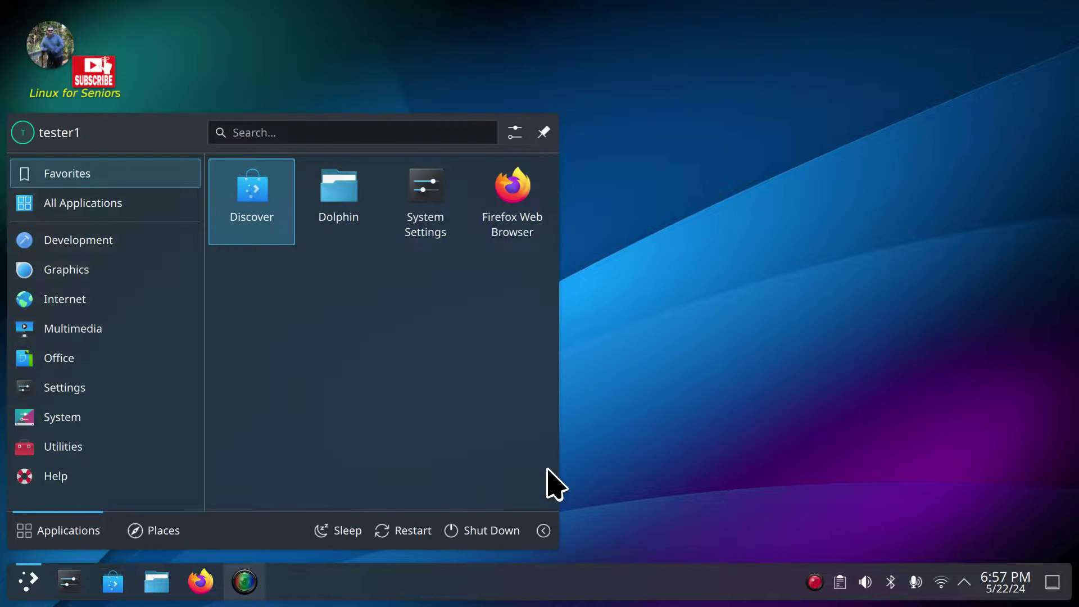
text(po)
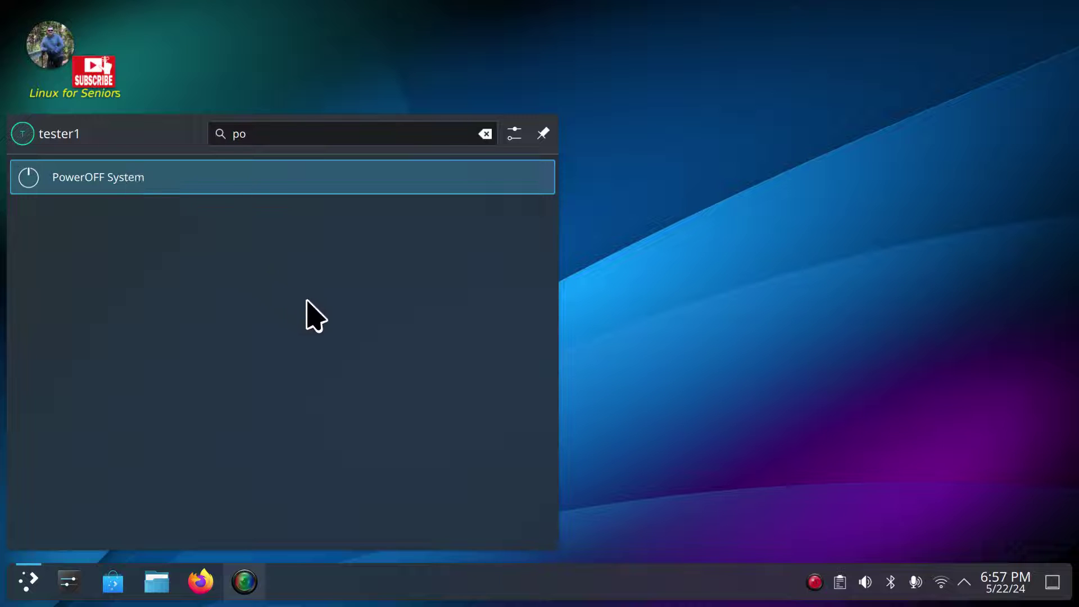
click(694, 313)
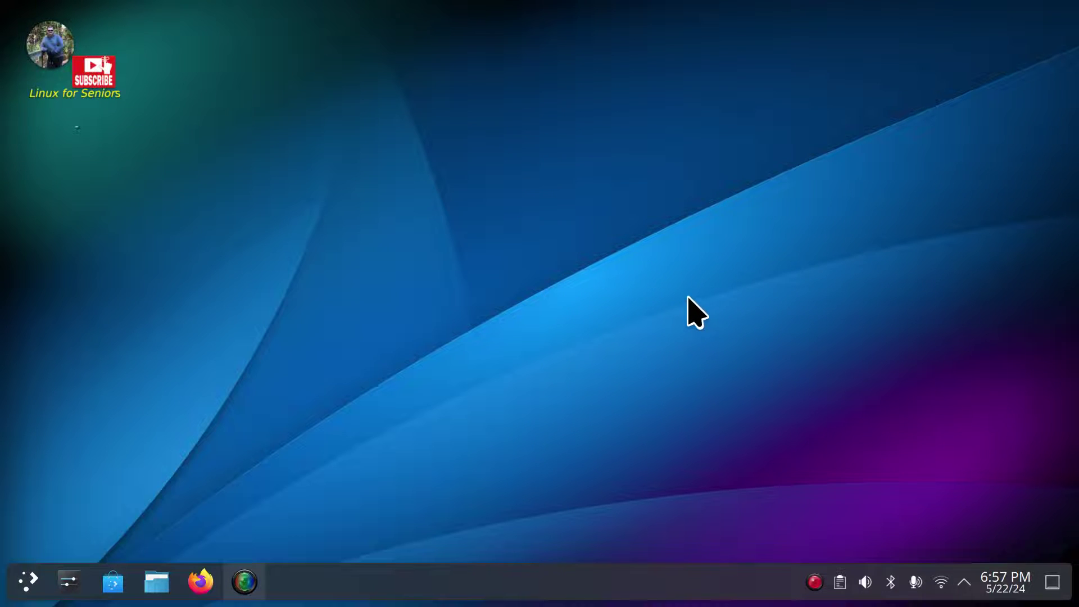
text(p)
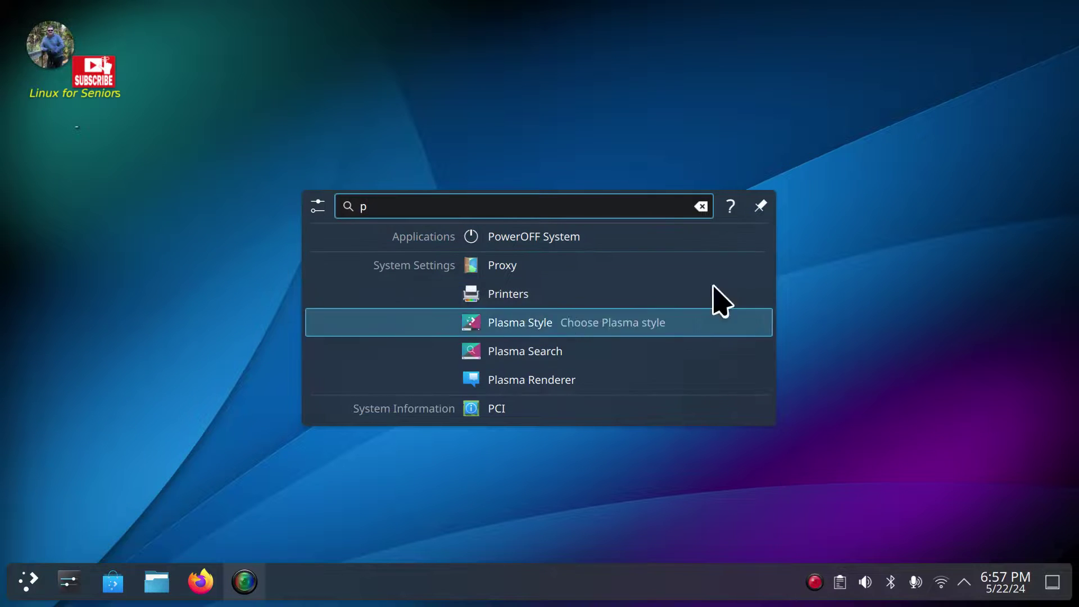
click(831, 258)
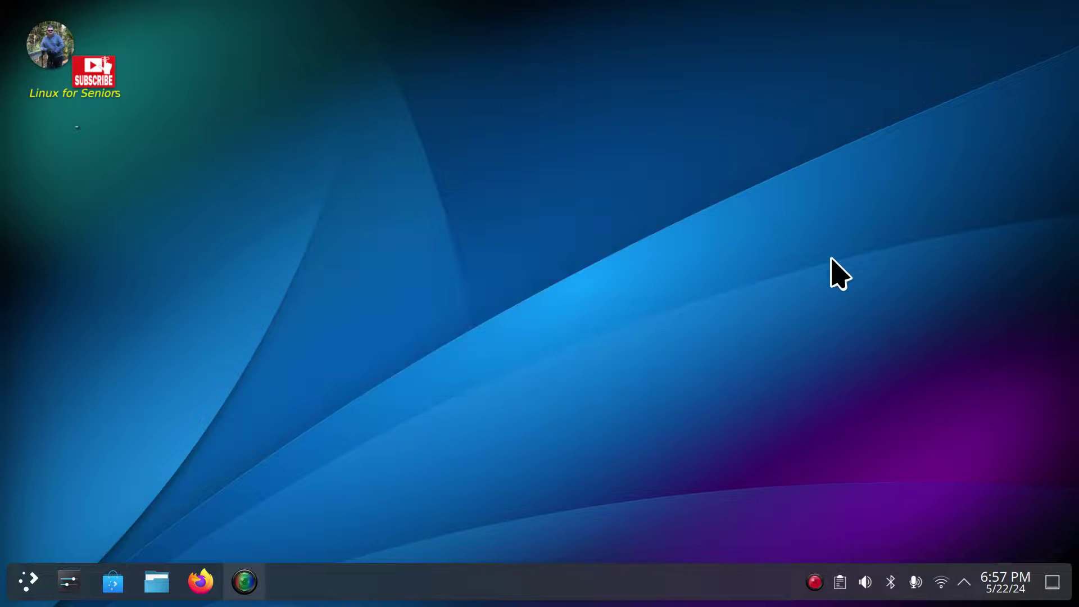
Step: Add PowerOFF System and Reboot System from the launcher's System category to the desktop
click(26, 589)
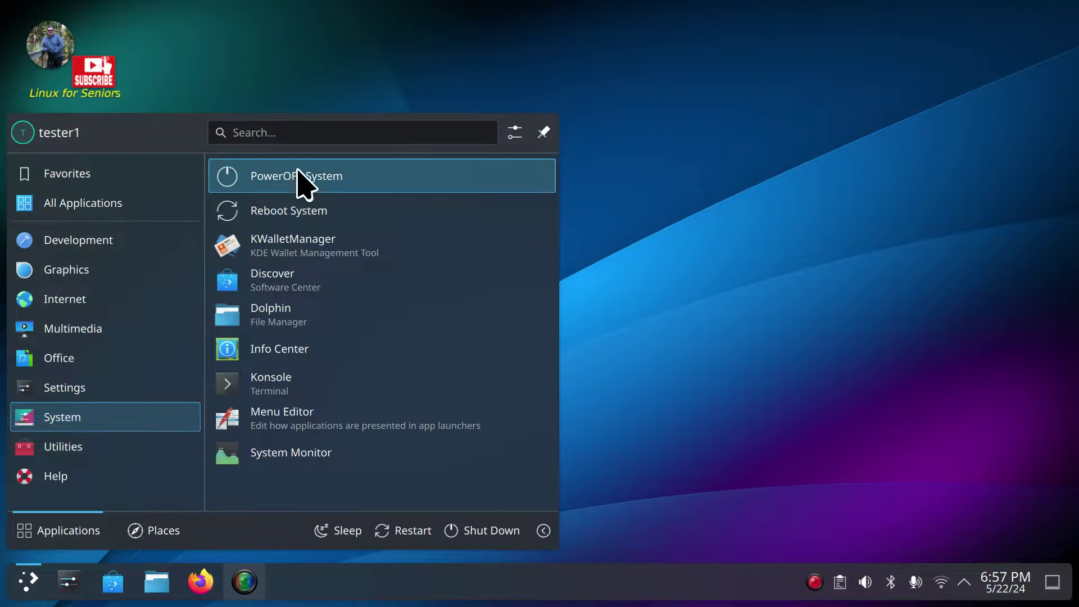
right_click(301, 178)
click(400, 185)
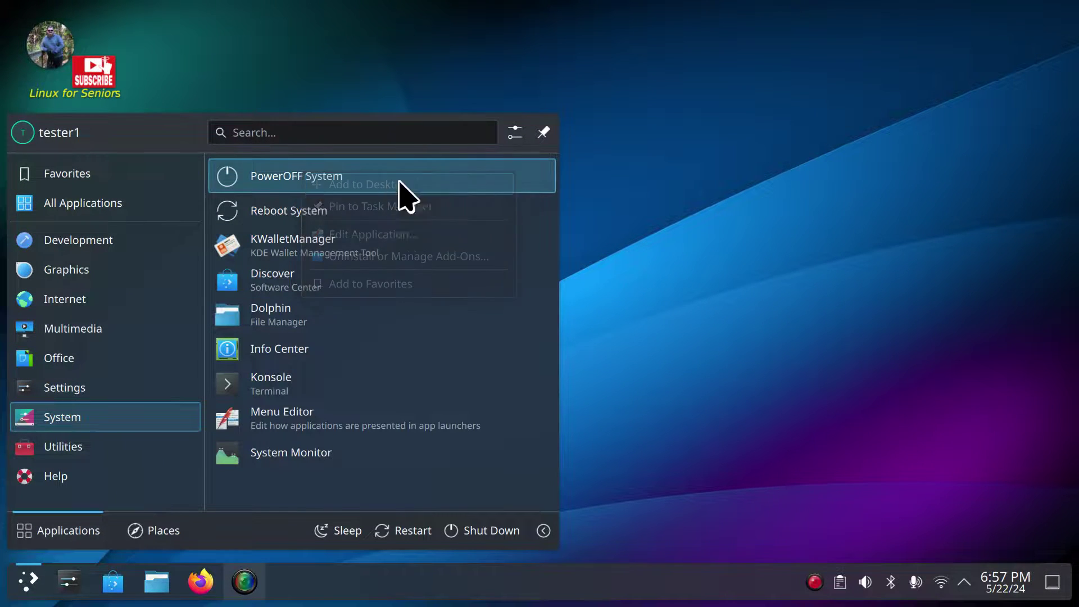
right_click(298, 213)
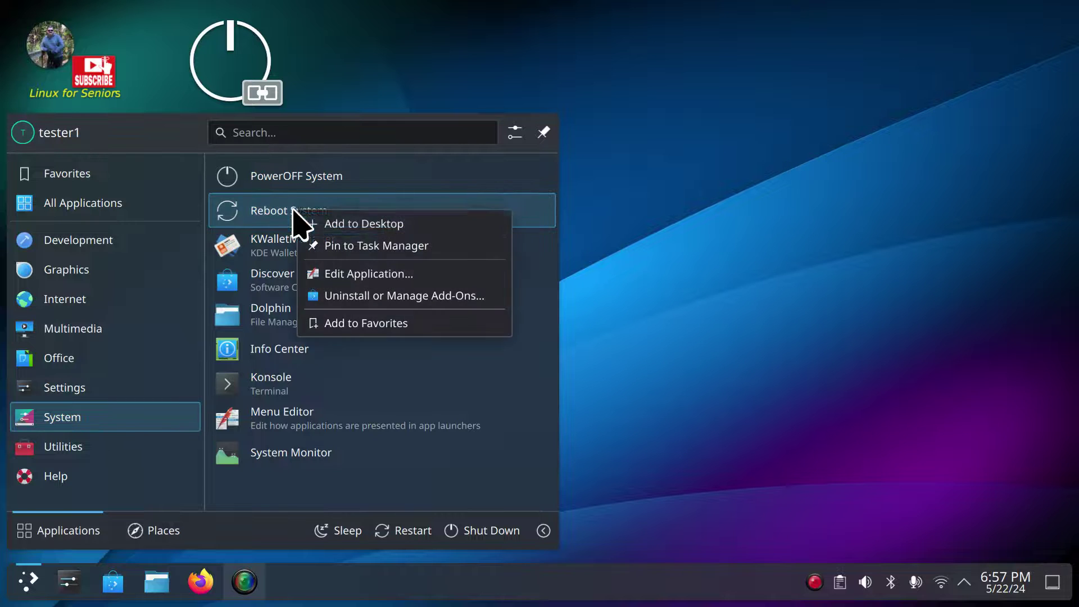
click(392, 223)
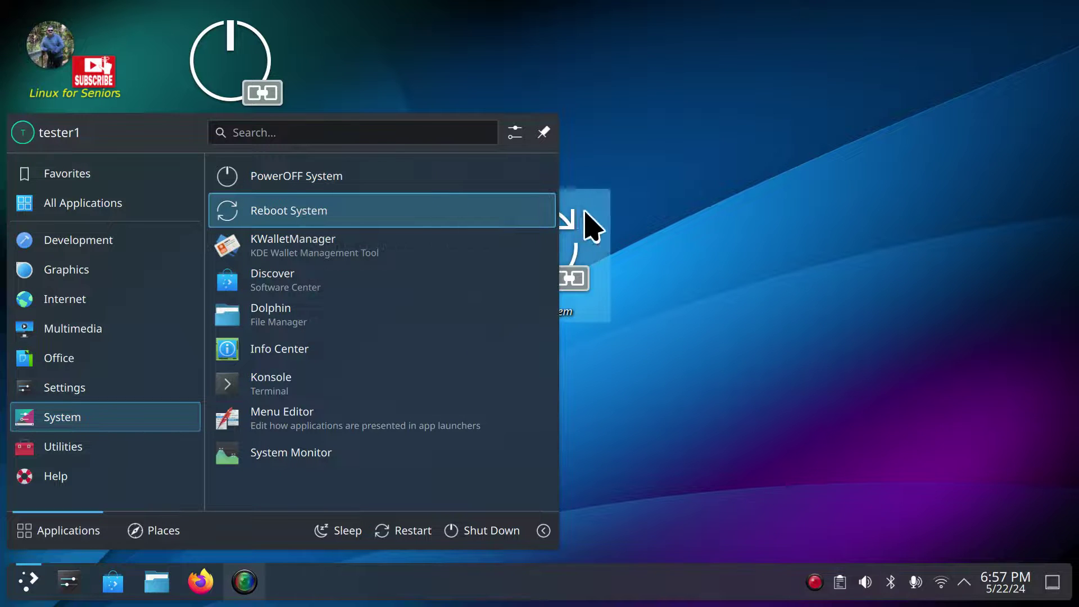
Step: Arrange the PowerOFF System and Reboot System desktop icons together on the right side
drag(586, 225, 540, 45)
drag(269, 70, 280, 209)
drag(526, 104, 912, 442)
drag(293, 237, 909, 236)
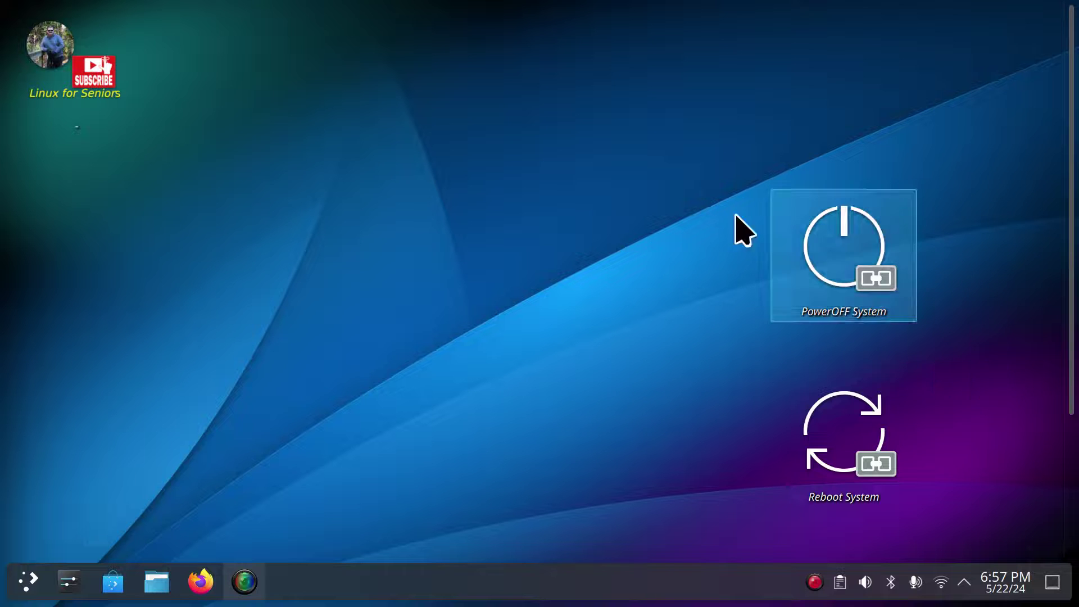
Step: Raise the desktop icon size to near Large in Desktop Folder Settings and close it
right_click(349, 204)
click(494, 219)
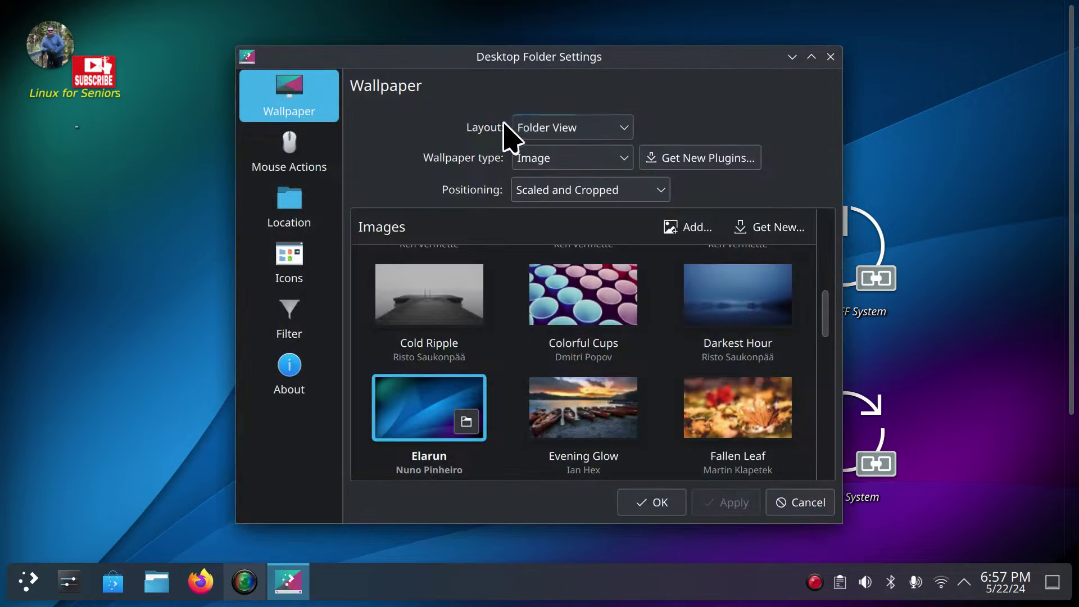
click(299, 274)
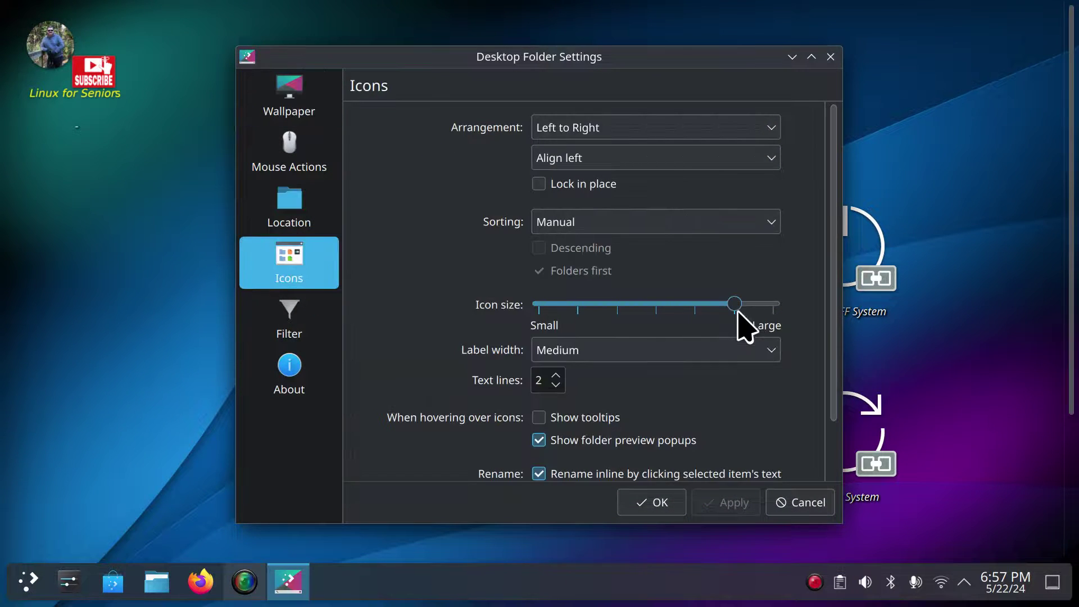
click(831, 57)
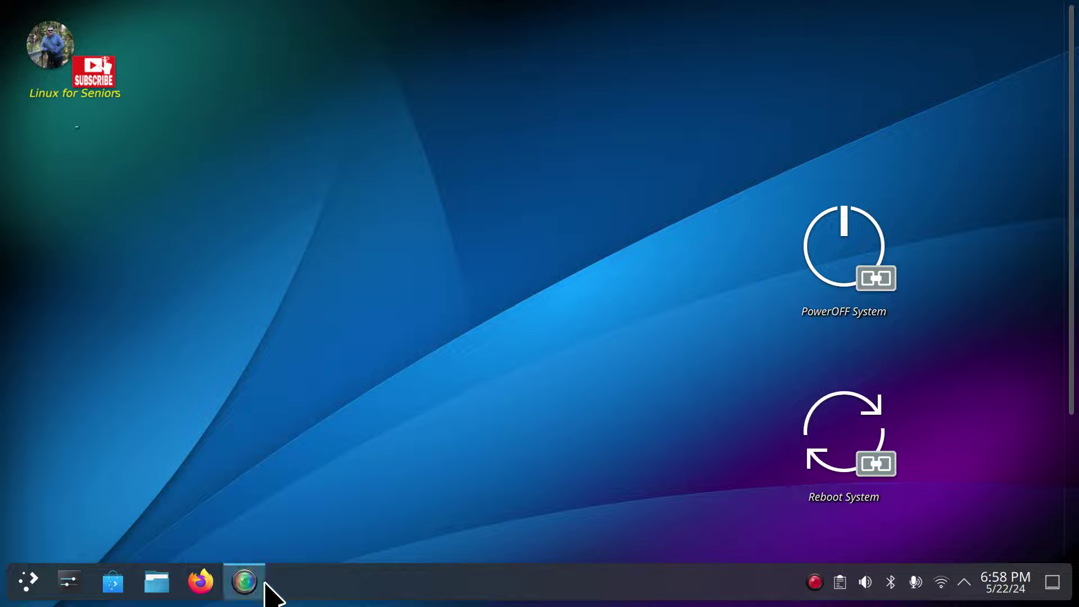
Step: Search the launcher for 'po' and pin PowerOFF System to the task manager
click(28, 581)
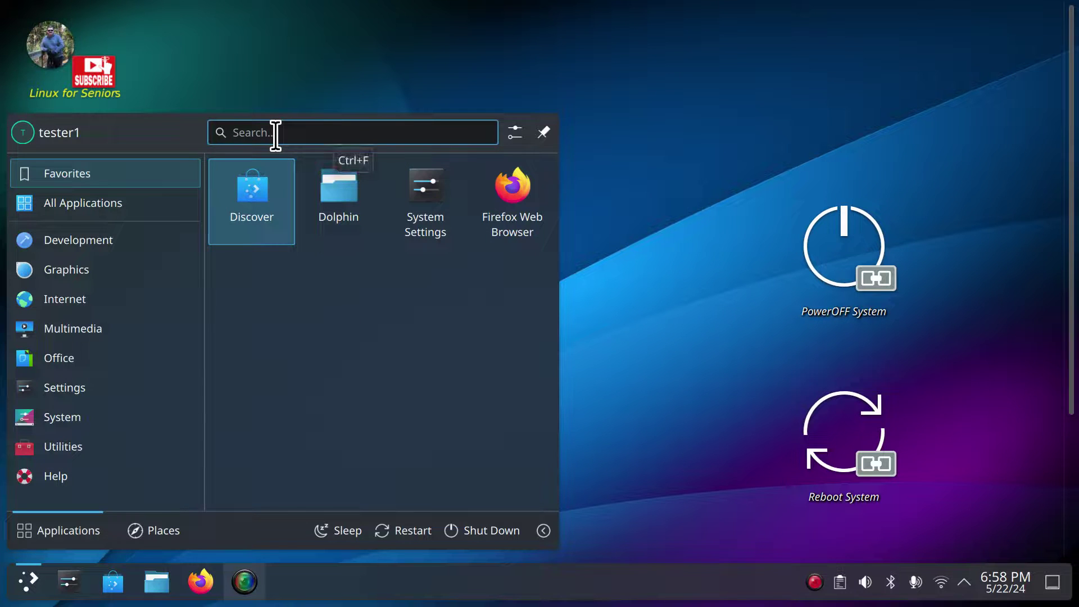
text(po)
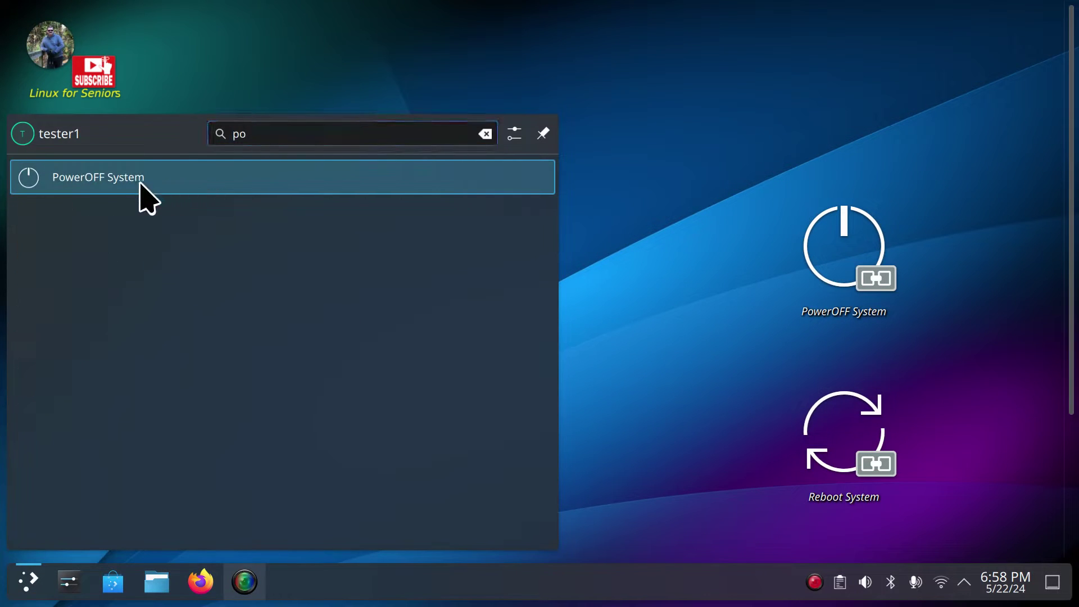
right_click(131, 179)
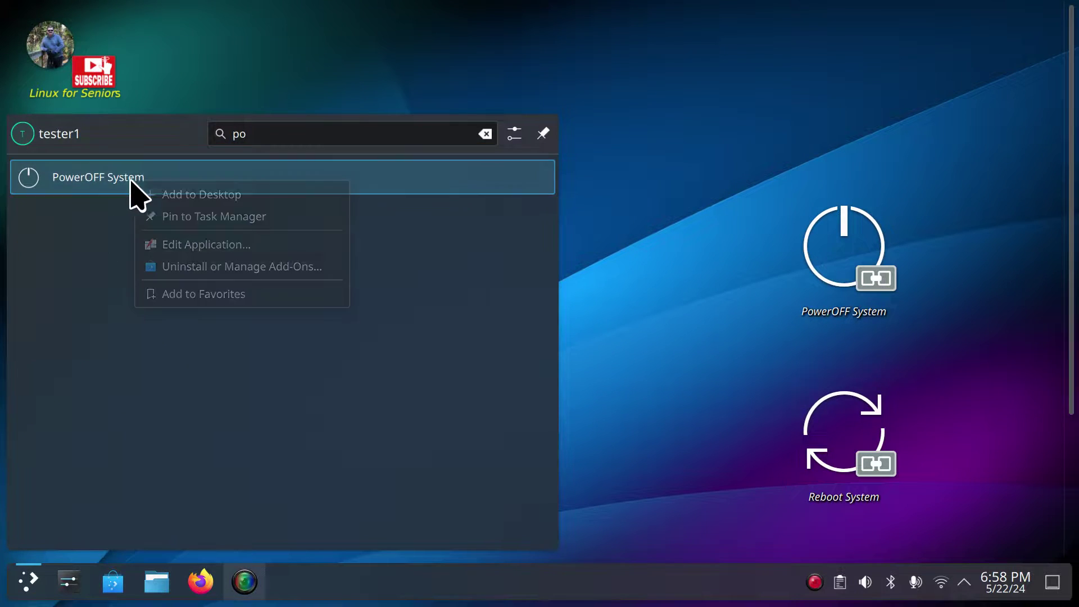
click(197, 217)
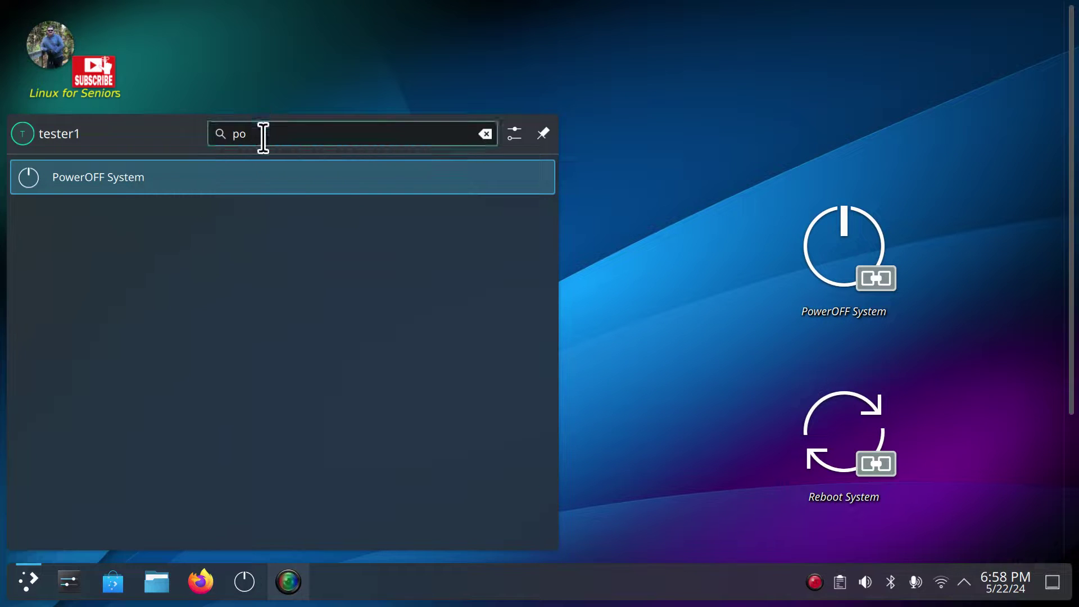
Step: Search 'r', pin Reboot System to the task manager, then open Firefox
drag(263, 137, 226, 129)
text(re)
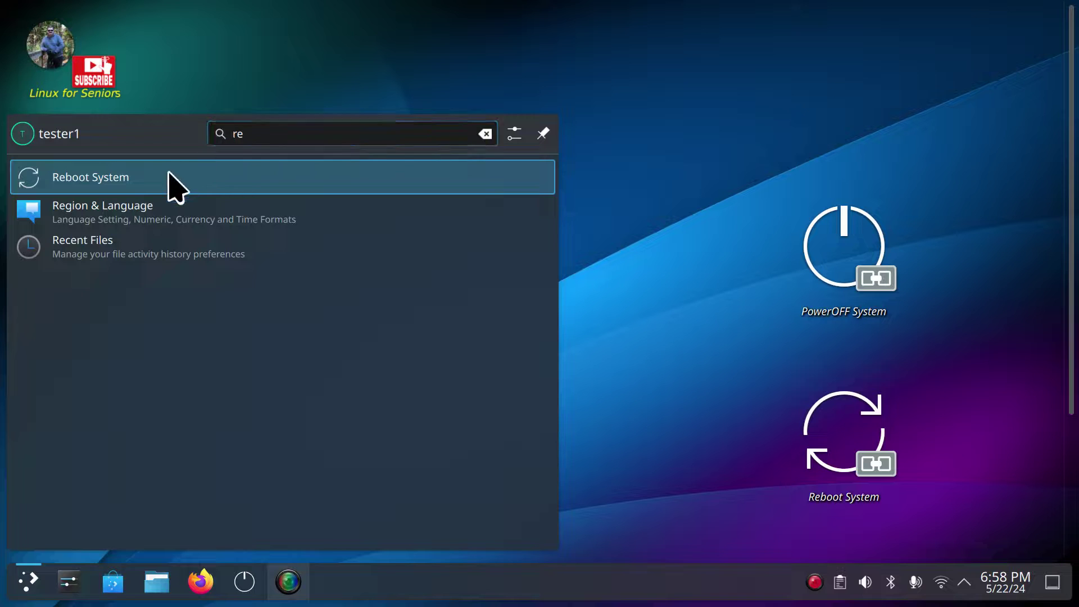
right_click(165, 181)
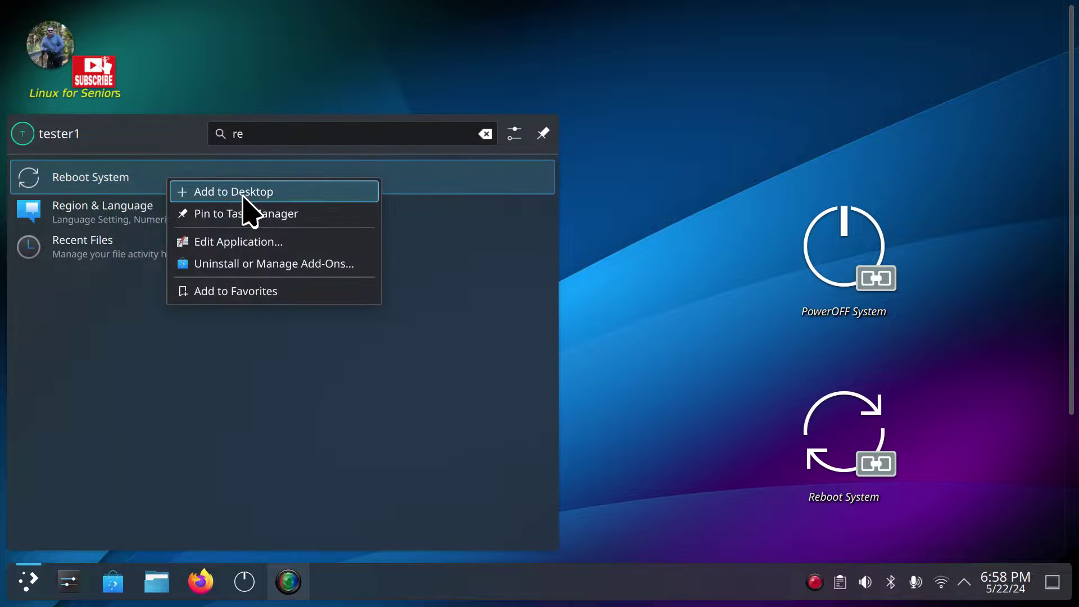
click(242, 214)
click(494, 425)
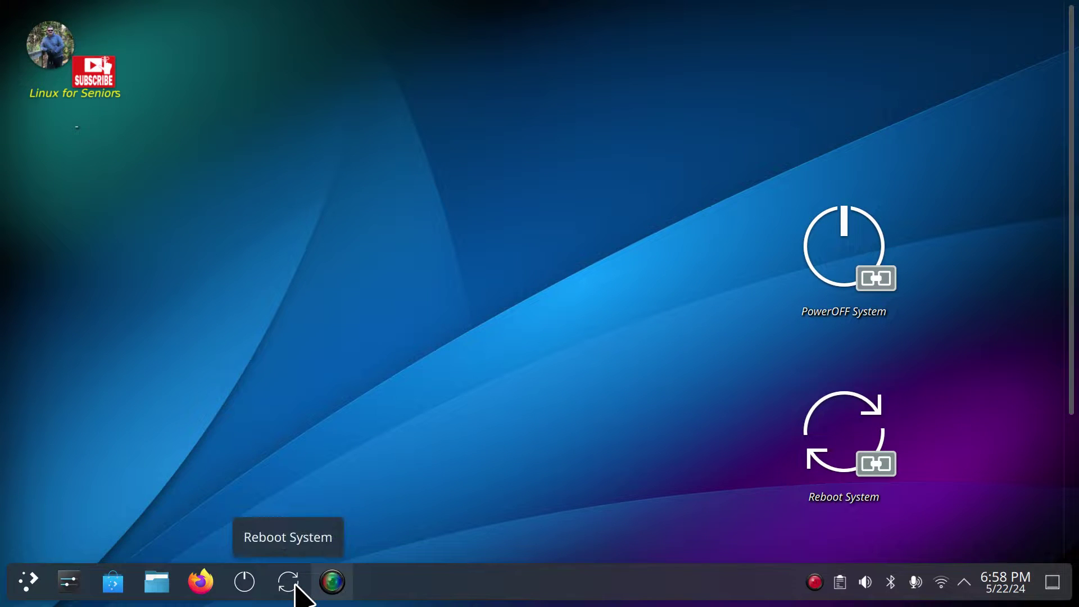
click(201, 585)
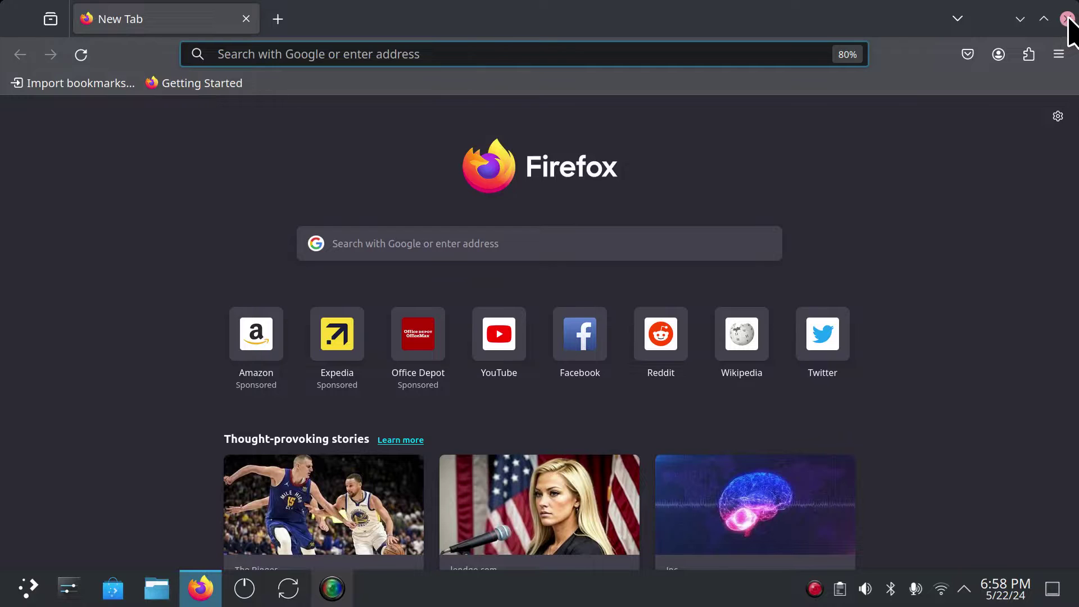
click(1068, 19)
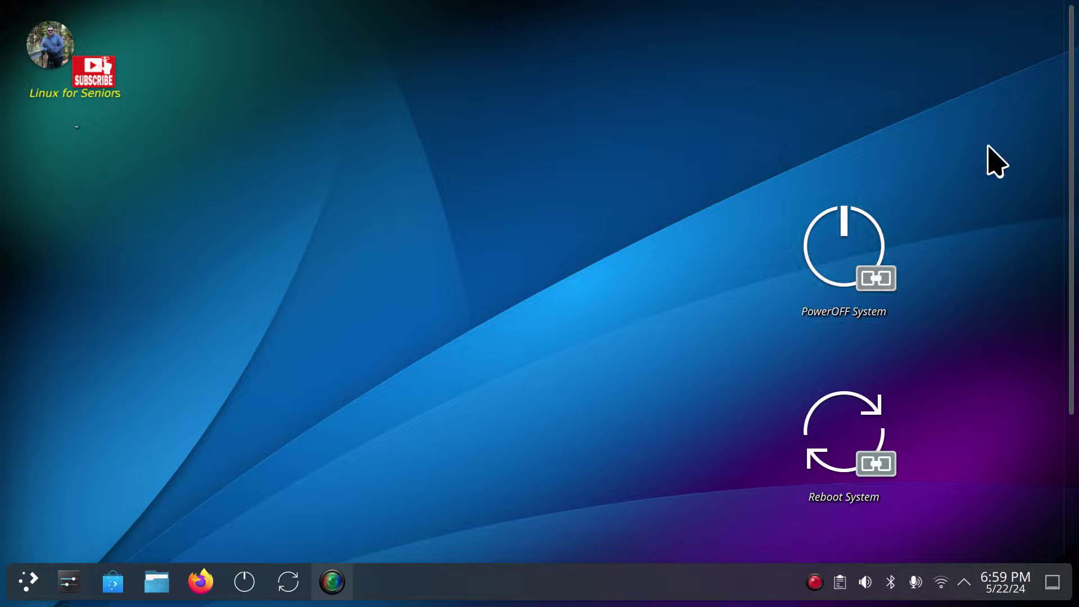
Step: Delete both power launcher icons from the desktop and recheck KRunner with 'p' and 'r'
drag(997, 133, 712, 514)
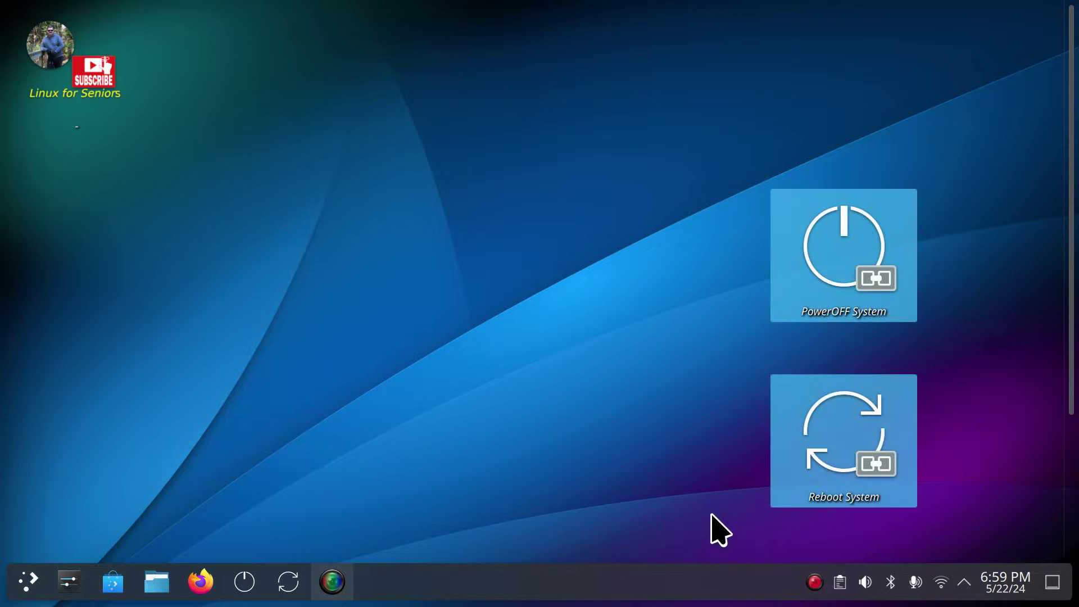
key(Delete)
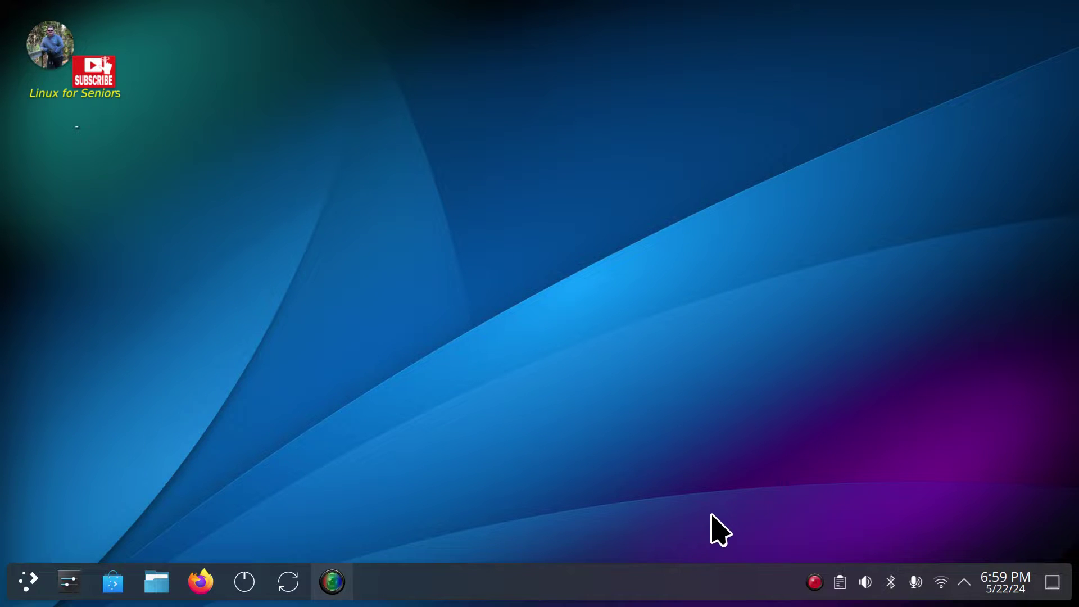
key(alt+space)
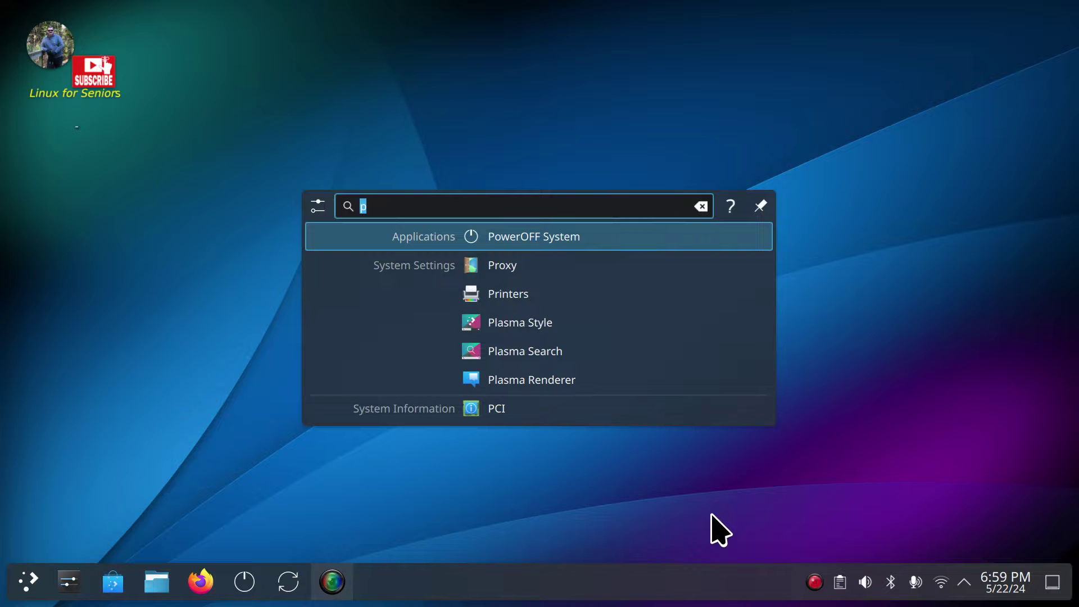
key(Escape)
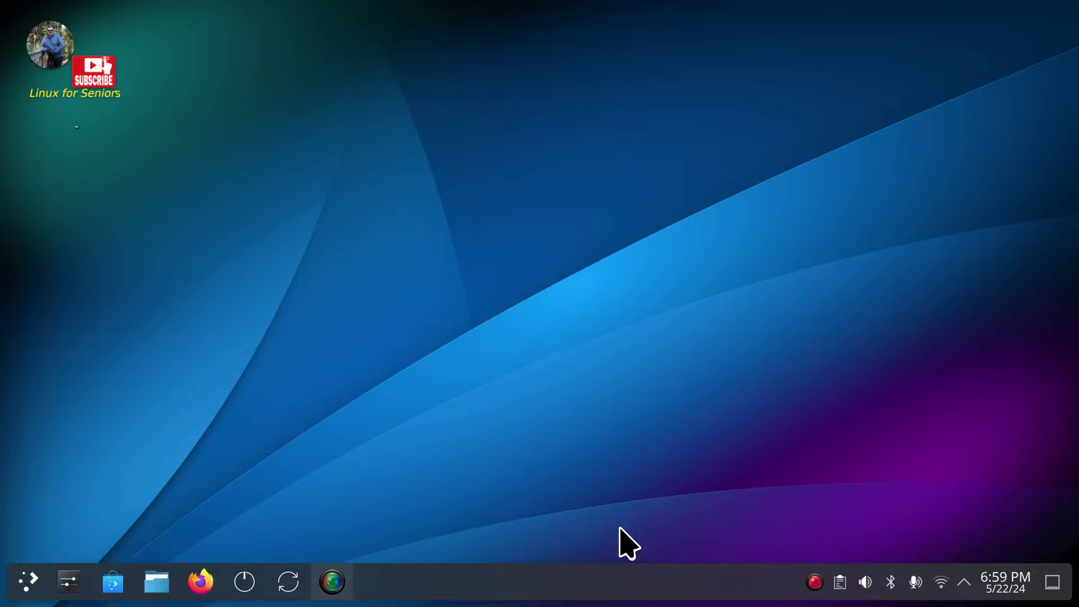
key(alt+space)
text(r)
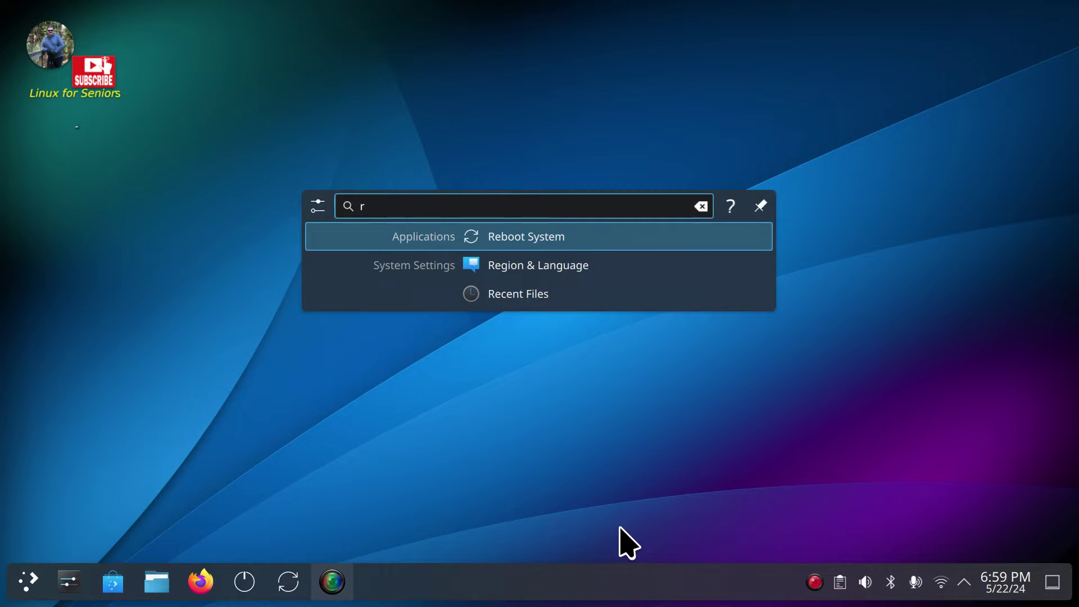
key(Escape)
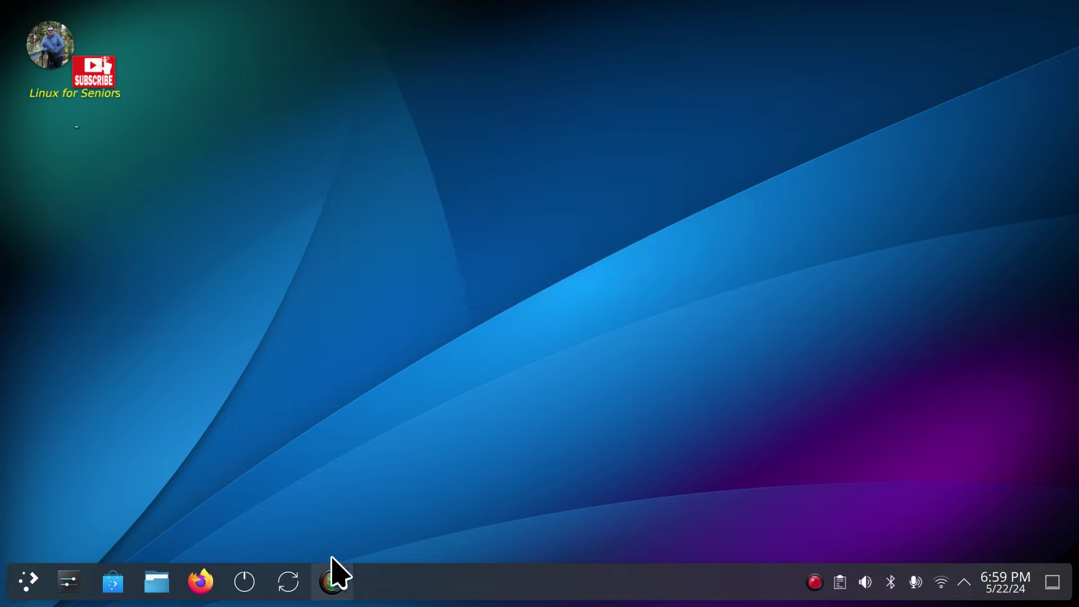
Step: Unpin Reboot System and PowerOFF System from the panel's task manager
right_click(292, 585)
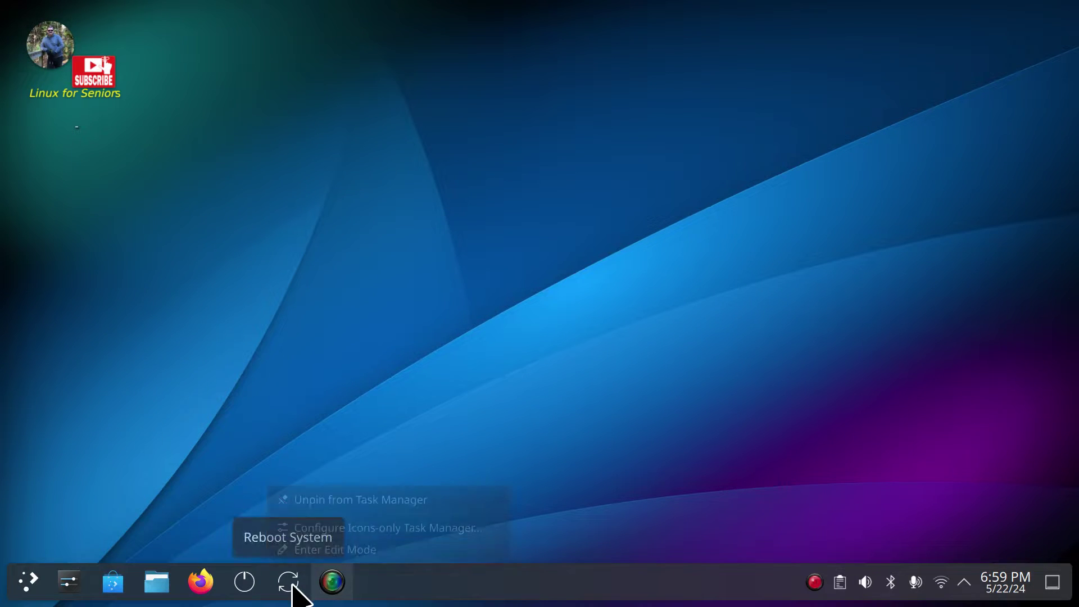
click(344, 501)
right_click(245, 584)
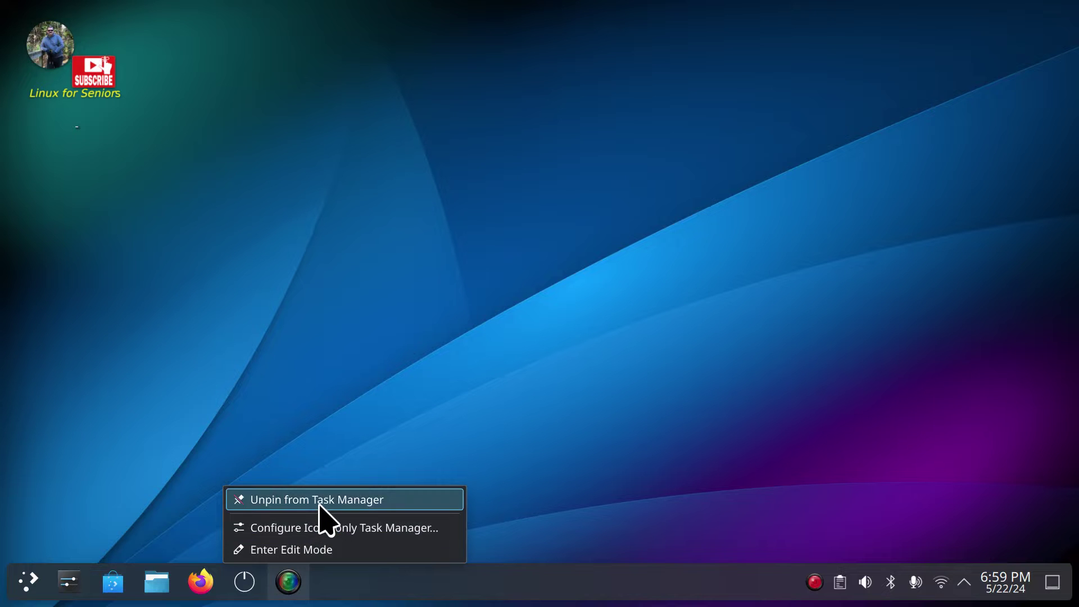
click(323, 500)
click(33, 584)
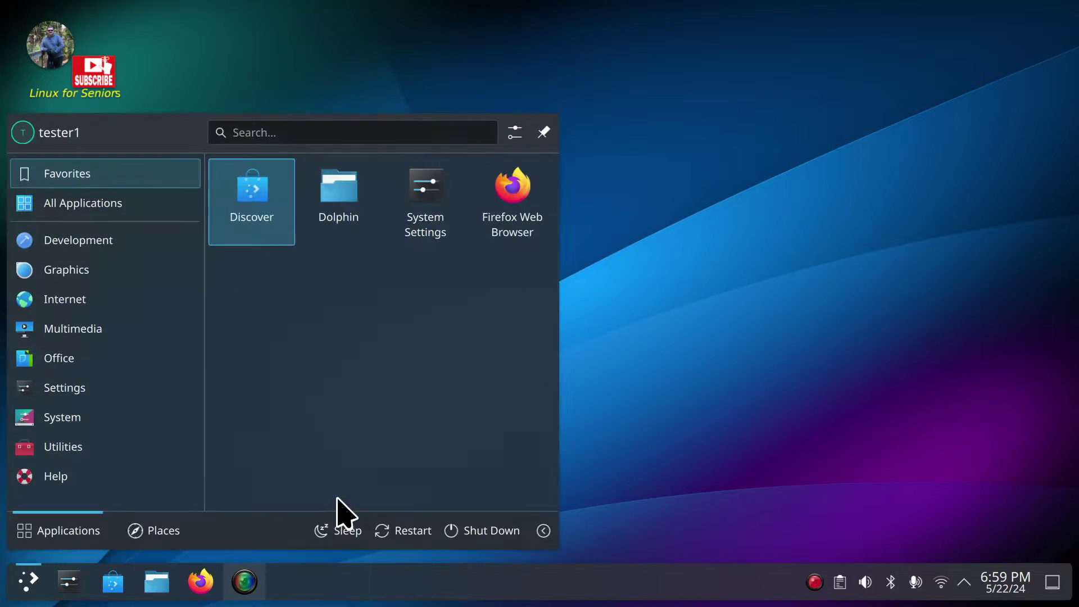
click(476, 532)
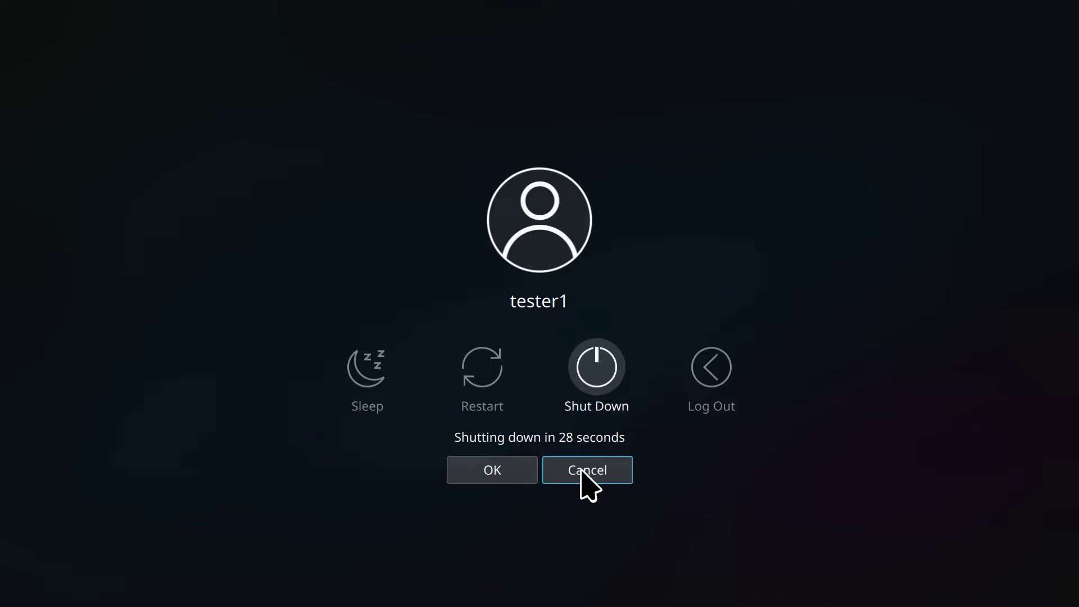
click(584, 475)
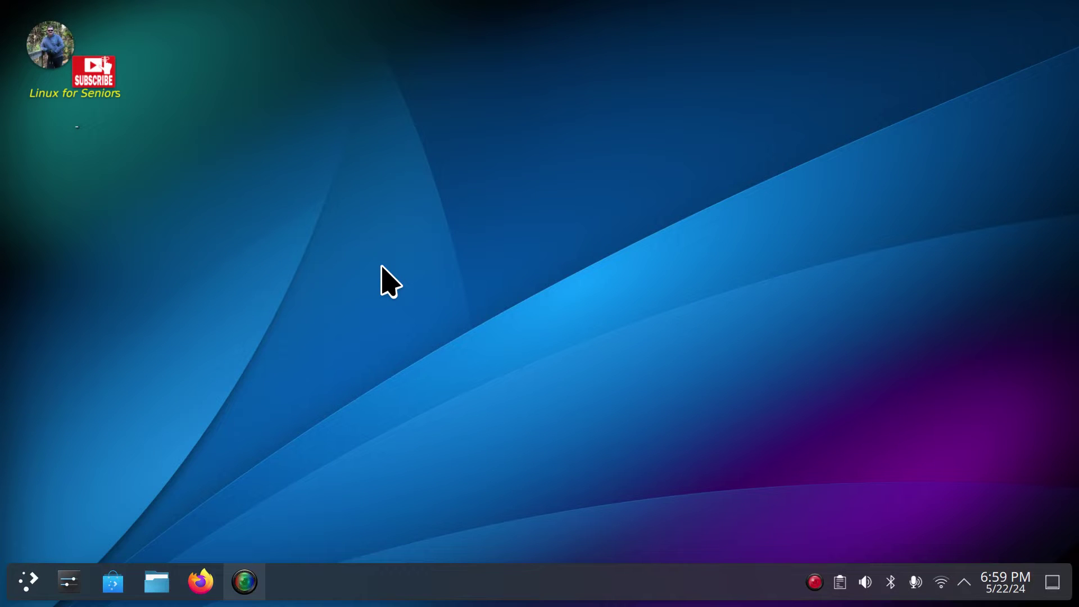
click(22, 571)
mouse_move(84, 387)
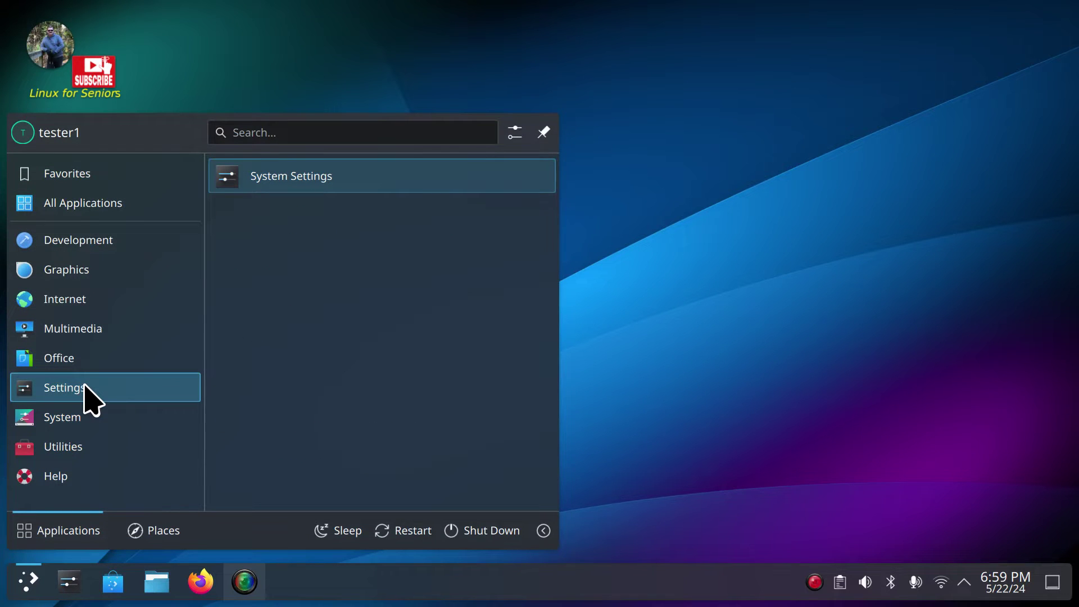
mouse_move(85, 419)
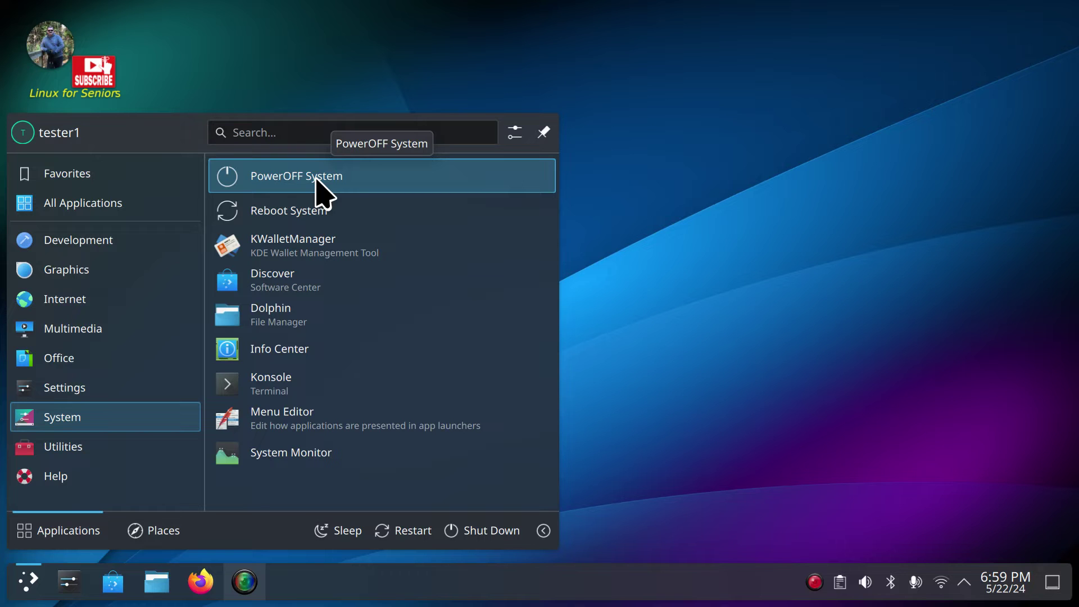
click(640, 214)
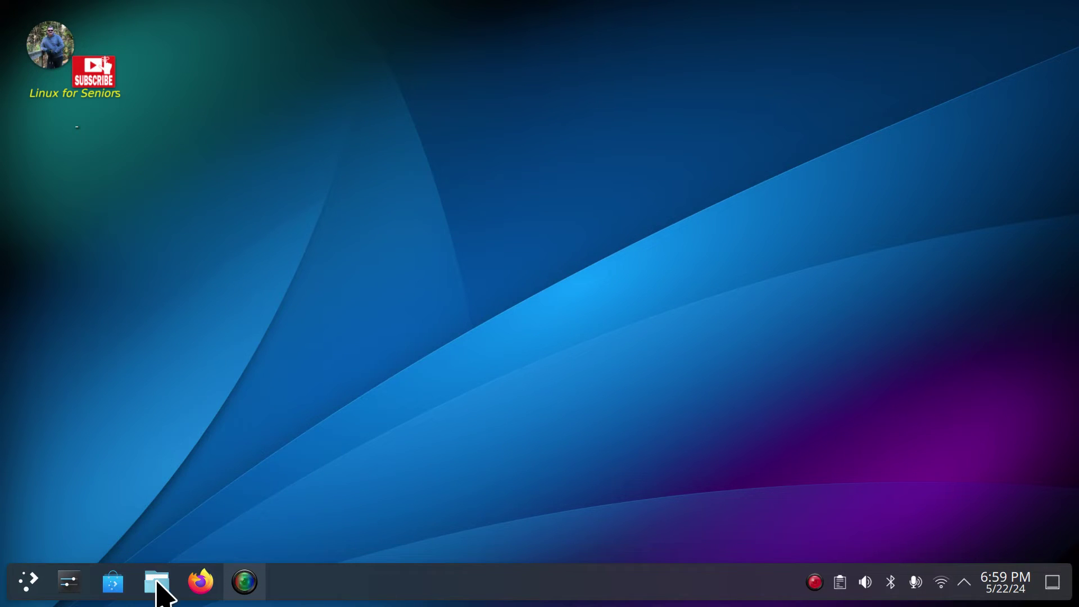
click(158, 582)
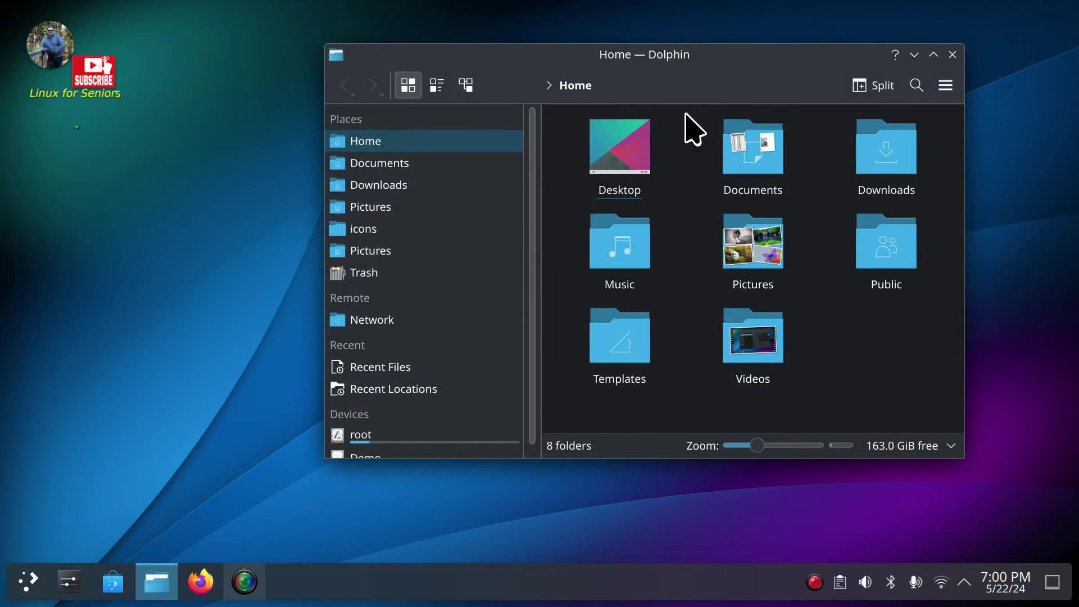
double_click(708, 56)
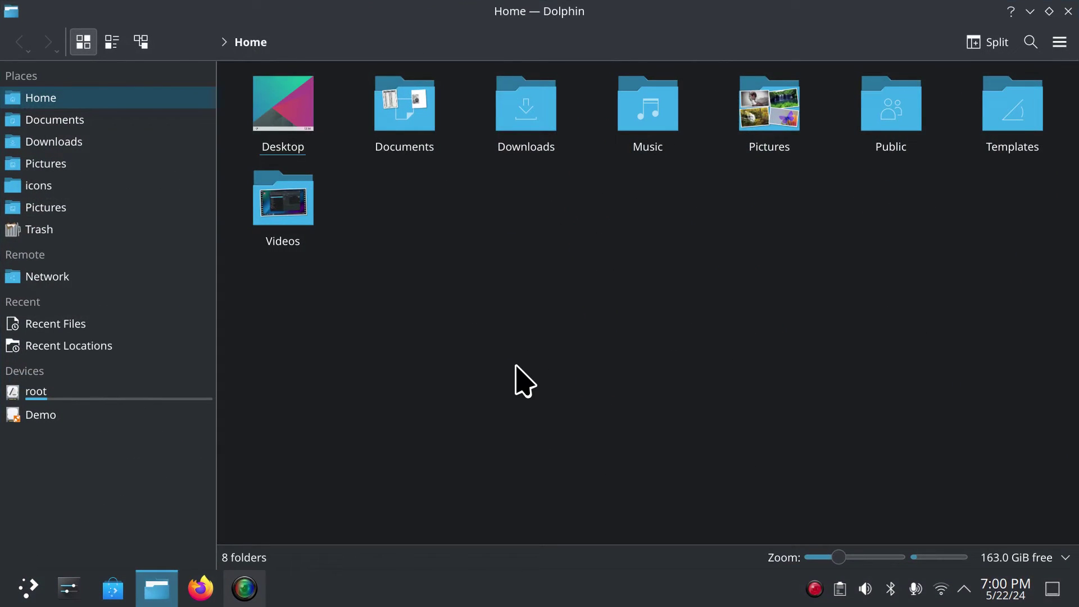
key(ctrl+h)
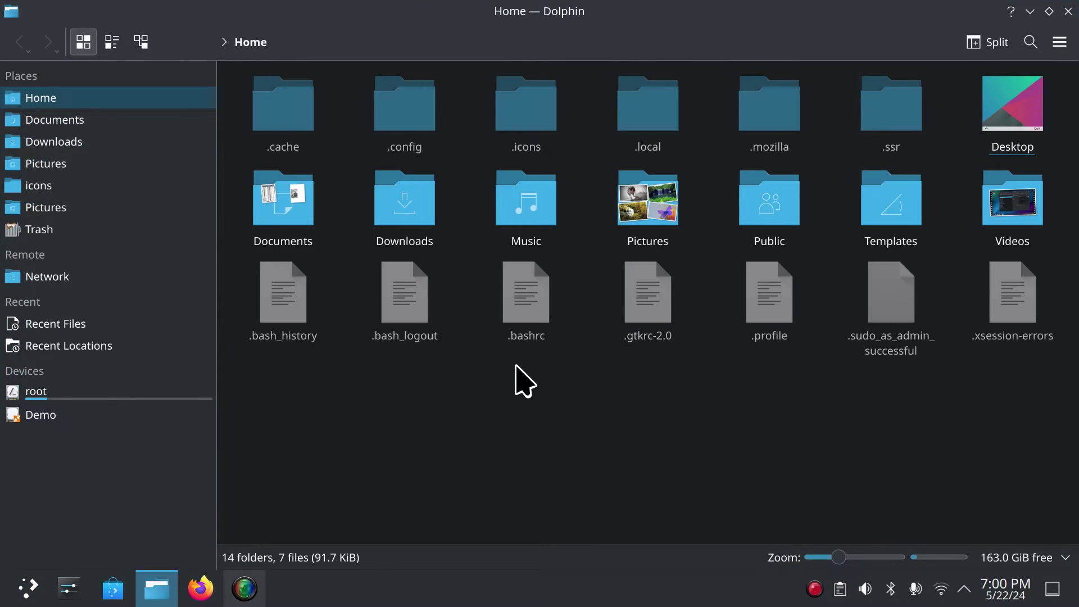
click(652, 119)
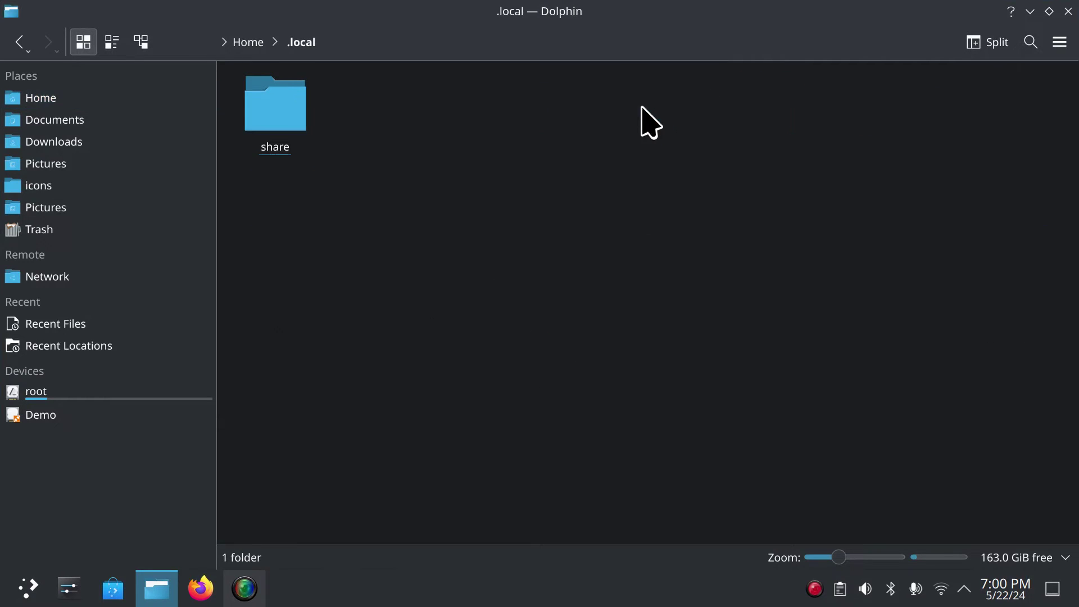
click(292, 114)
click(293, 115)
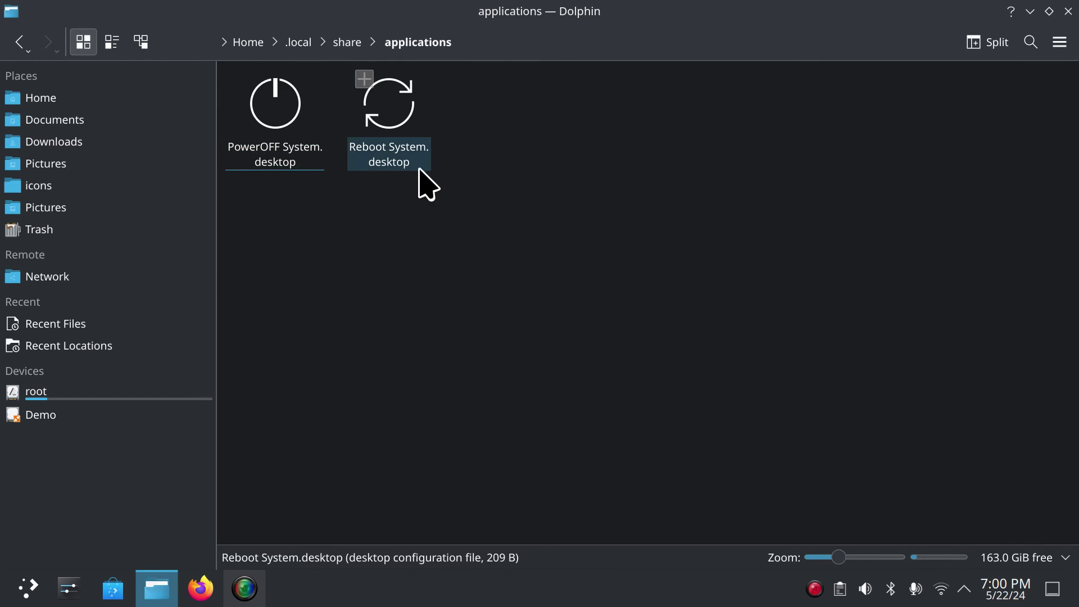
click(1068, 11)
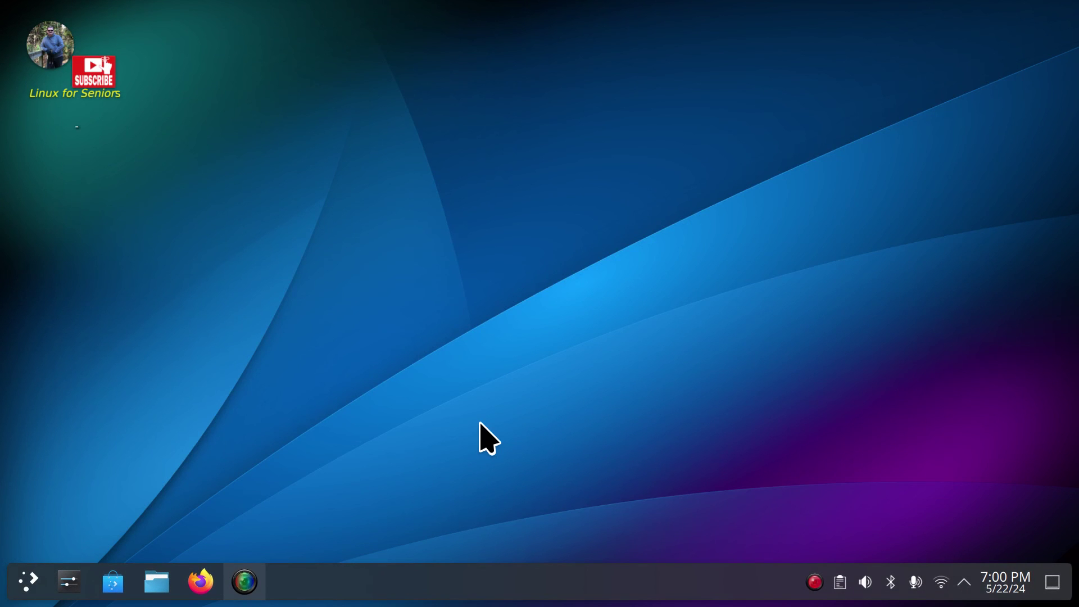